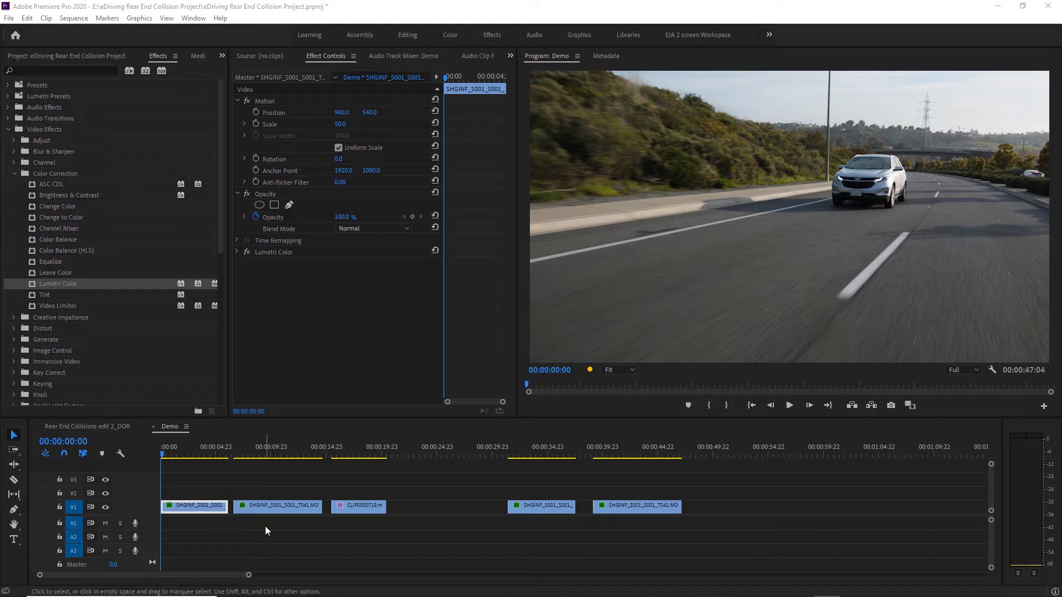
Step: Save the project and play the first clip of the Demo sequence from its start
{"action": "key", "text": "ctrl+s"}
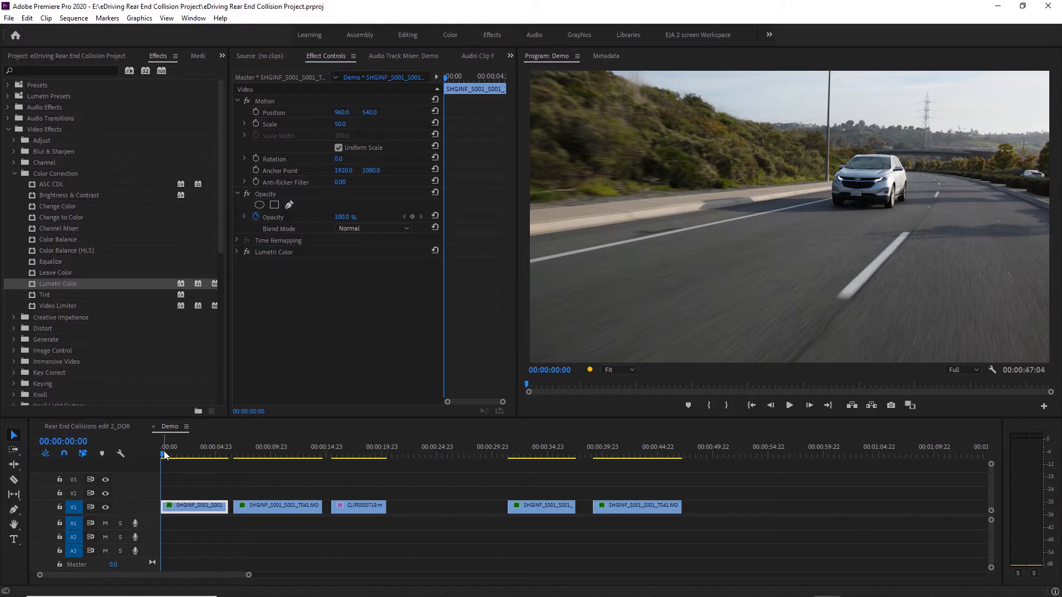
{"action": "left_click", "coordinate": [159, 470]}
{"action": "key", "text": "space"}
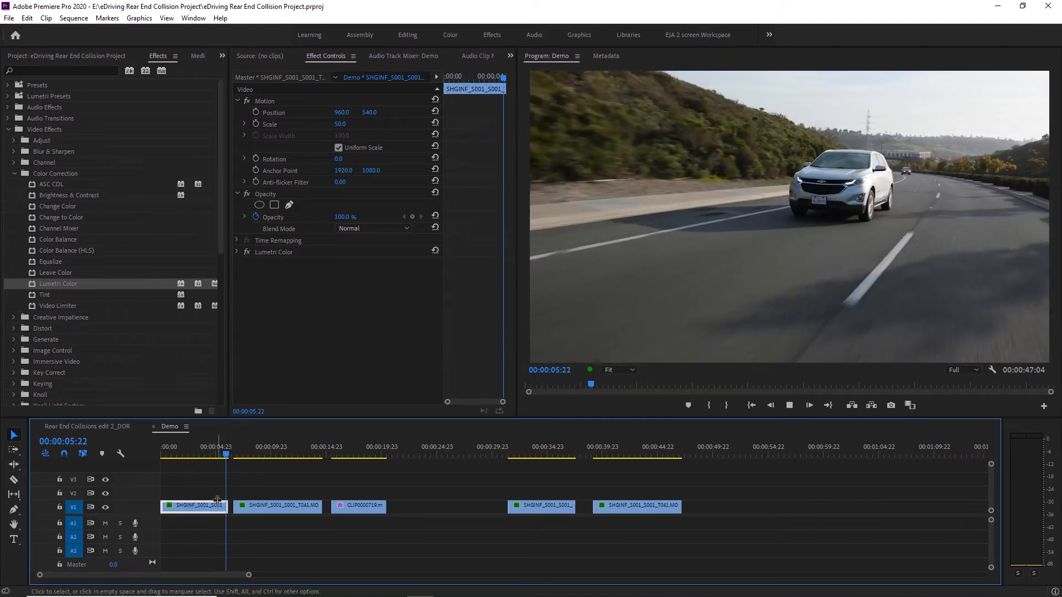
{"action": "key", "text": "space"}
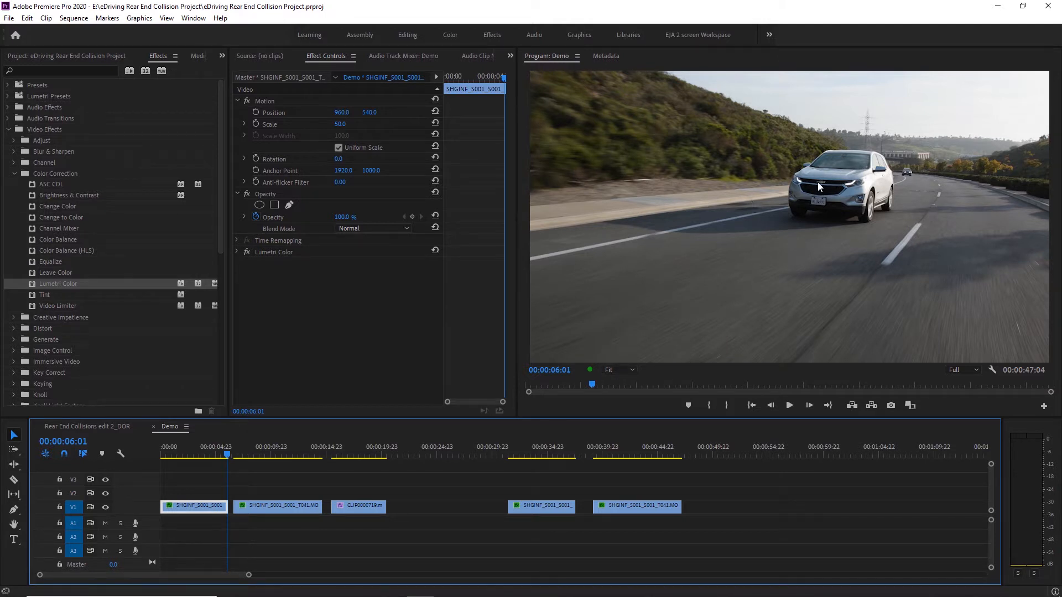
Step: Replay the first clip from the sequence start, watching the car's licence plate, and return the playhead to the start
{"action": "left_click_drag", "start_coordinate": [213, 447], "coordinate": [150, 448]}
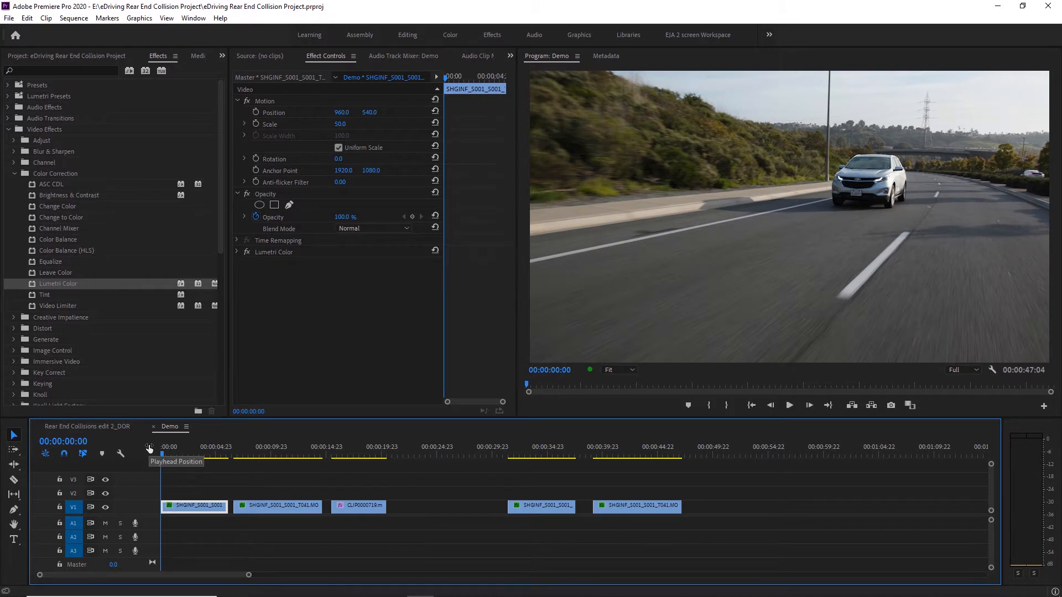
{"action": "key", "text": "space"}
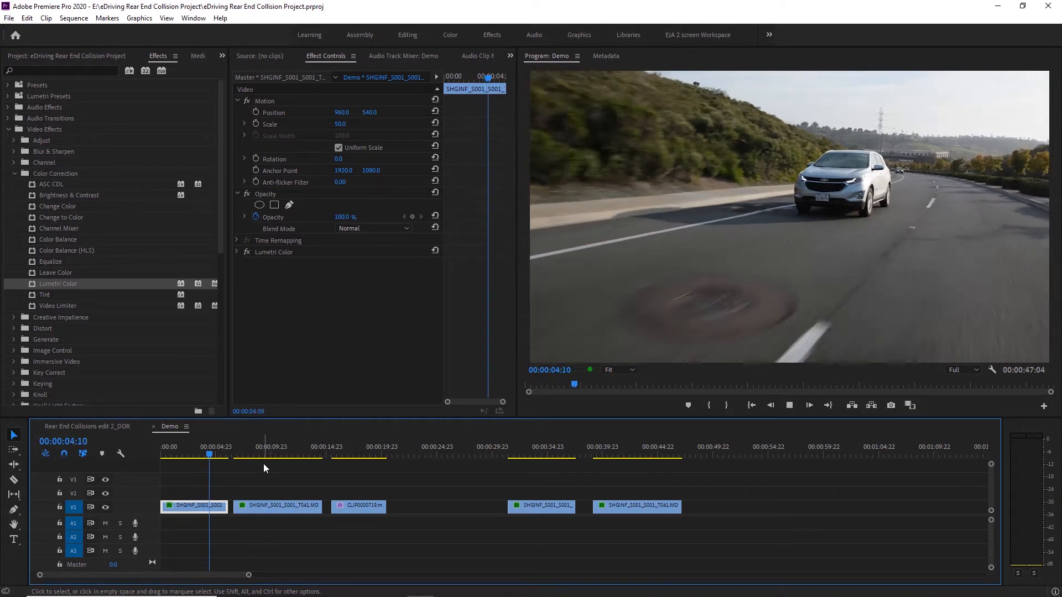
{"action": "key", "text": "space"}
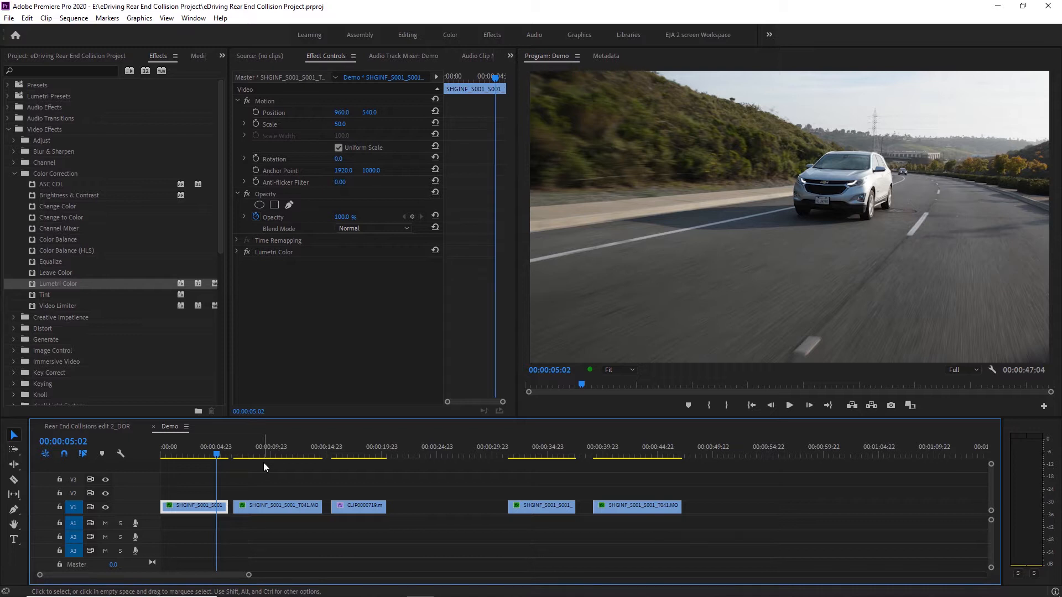
{"action": "key", "text": "Home"}
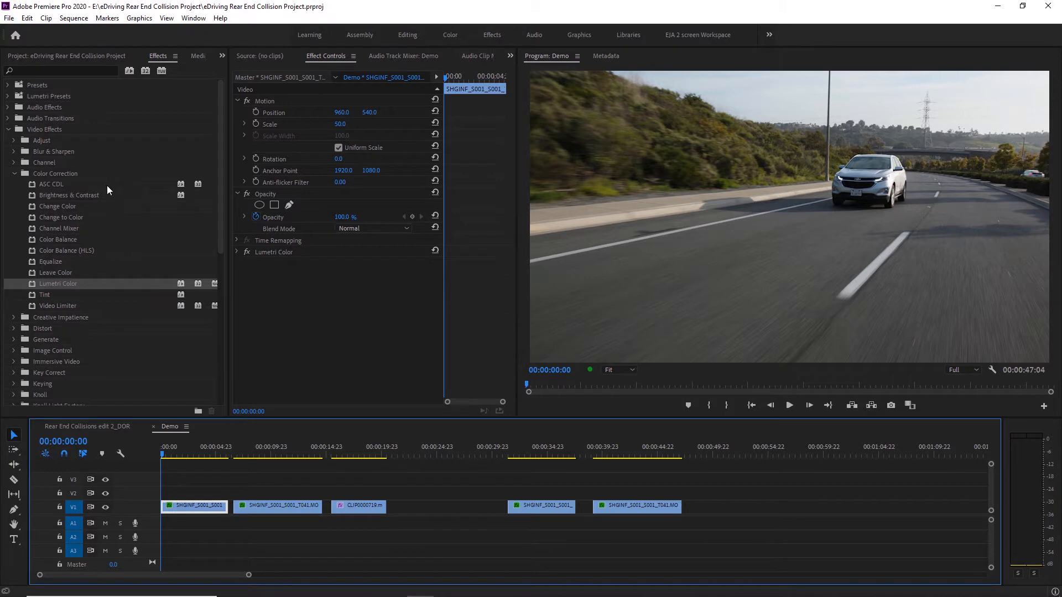
Step: Find the Blur & Sharpen group among the video effects, collapsing Color Correction and the video transitions
{"action": "left_click", "coordinate": [14, 173]}
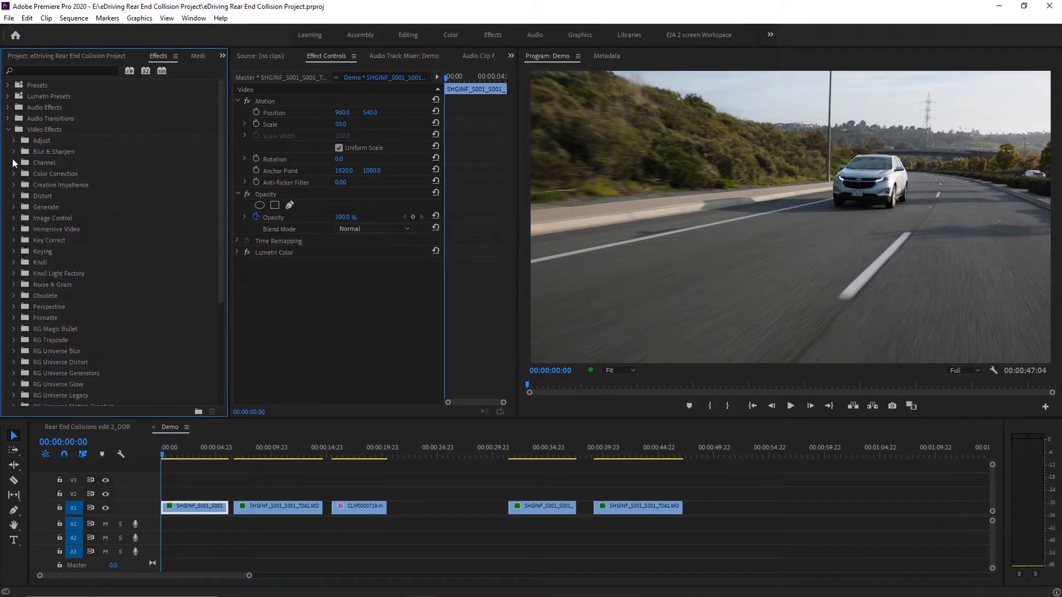
{"action": "left_click", "coordinate": [8, 129]}
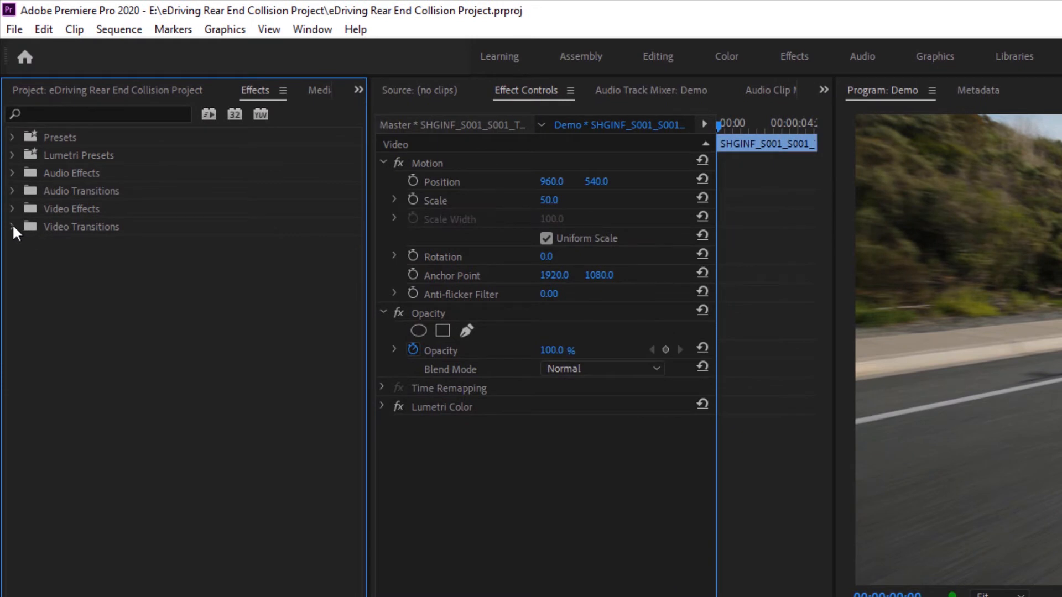
{"action": "left_click", "coordinate": [12, 227]}
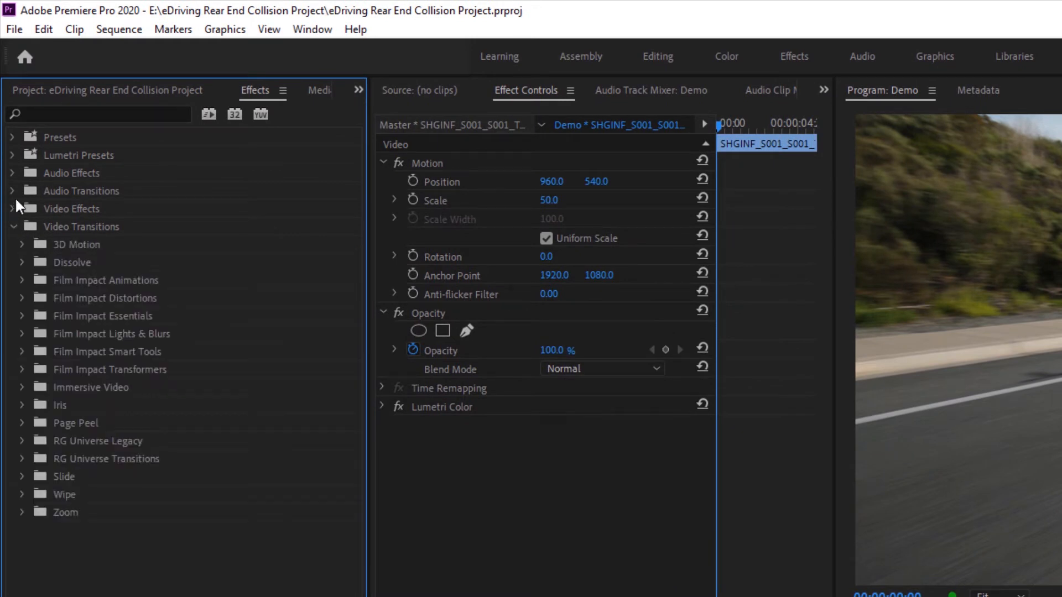
{"action": "left_click", "coordinate": [12, 227]}
{"action": "left_click", "coordinate": [13, 209]}
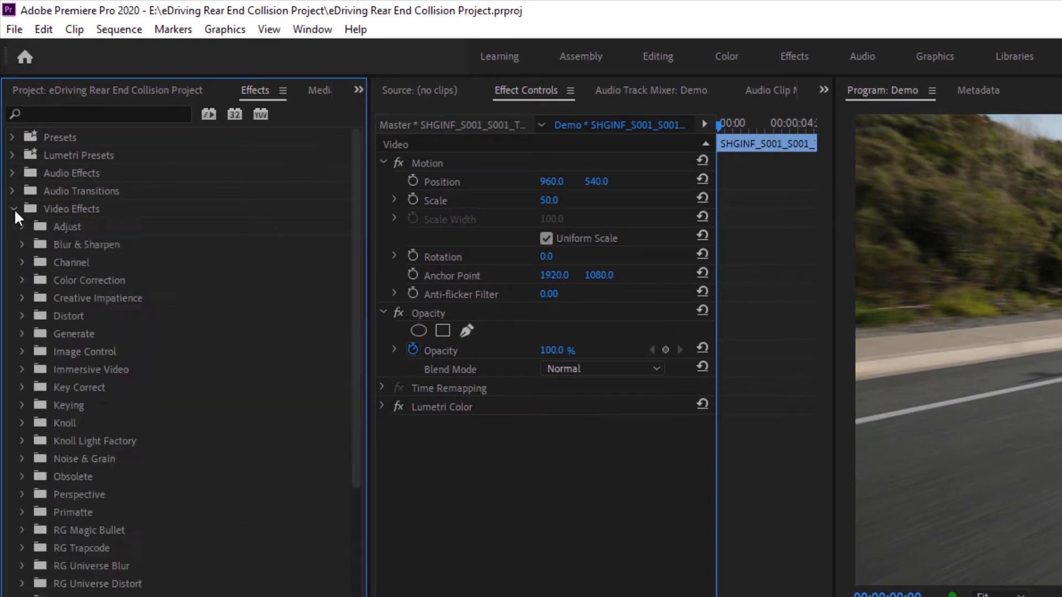
{"action": "left_click", "coordinate": [23, 244]}
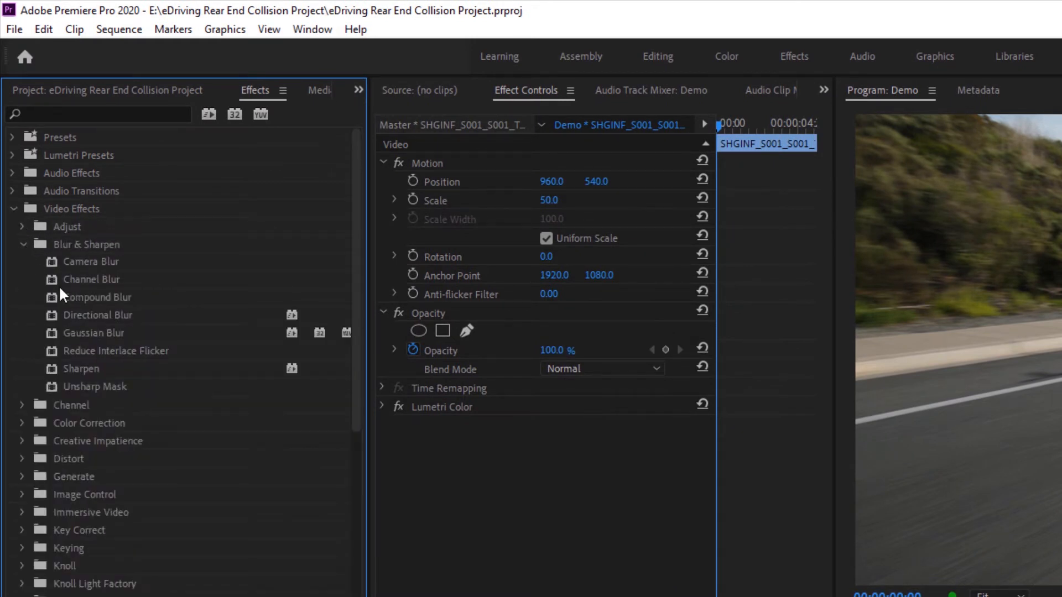
Step: Apply Gaussian Blur to the first clip on V1 and widen the effect settings area
{"action": "left_click", "coordinate": [83, 338]}
{"action": "left_click_drag", "start_coordinate": [80, 333], "coordinate": [229, 563]}
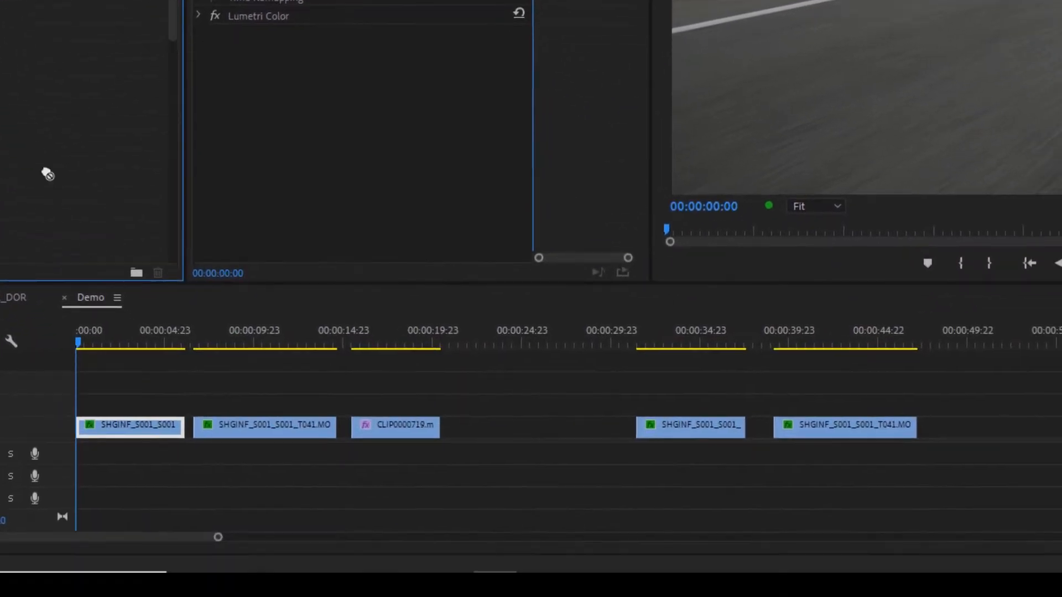
{"action": "left_click_drag", "start_coordinate": [48, 174], "coordinate": [110, 427]}
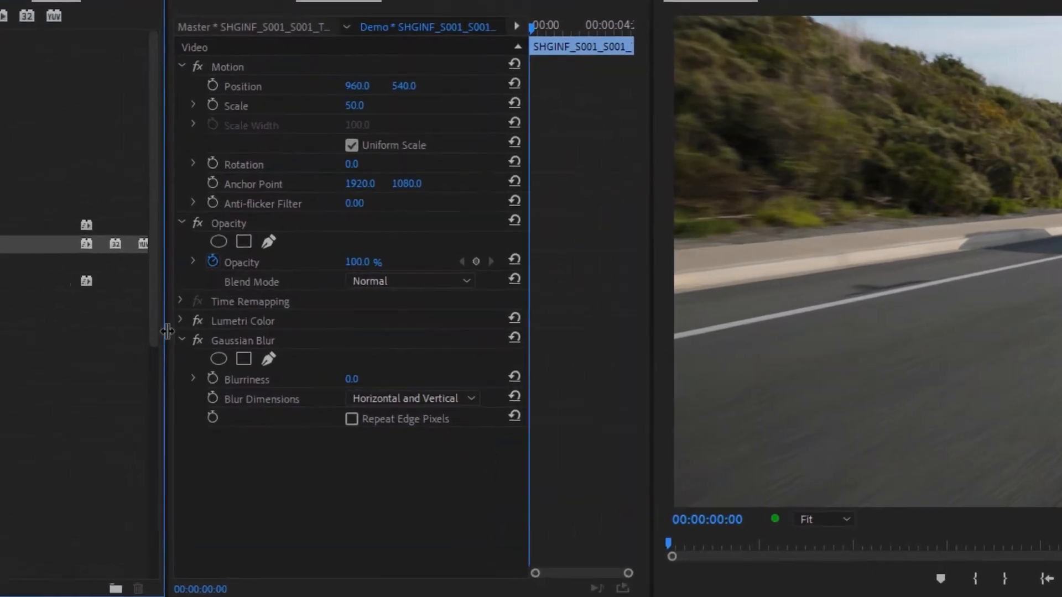
{"action": "left_click_drag", "start_coordinate": [21, 323], "coordinate": [47, 335]}
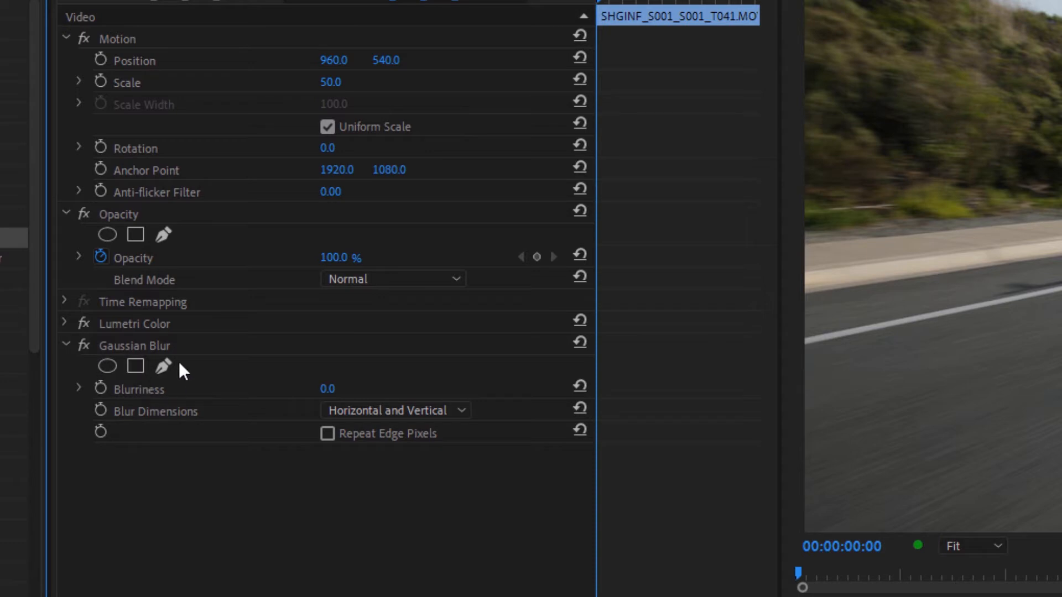
Step: Add a rectangular mask to the Gaussian Blur and move its corners roughly around the car's front licence plate
{"action": "left_click", "coordinate": [135, 367]}
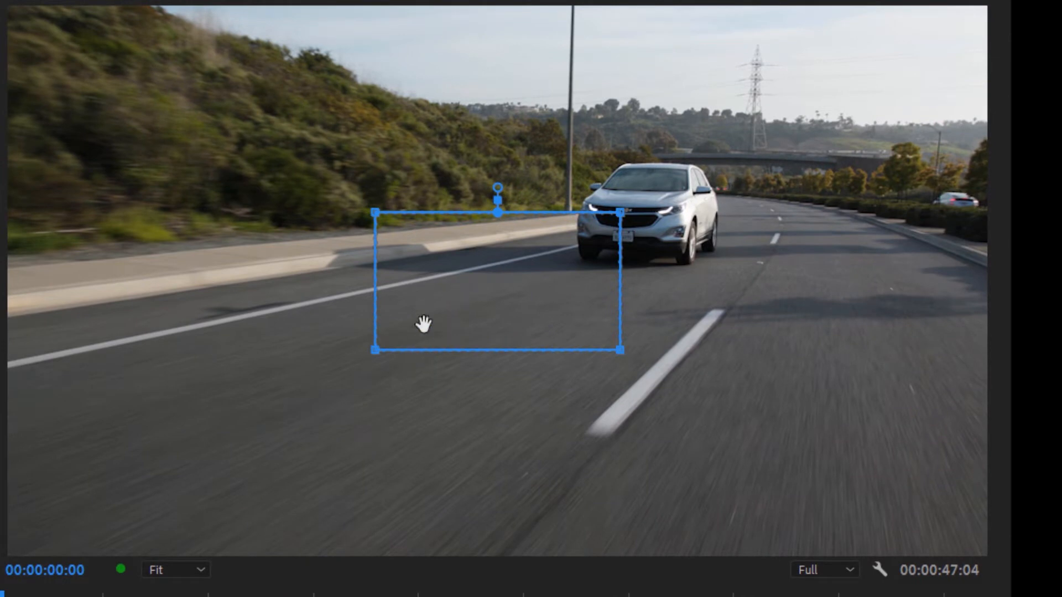
{"action": "left_click_drag", "start_coordinate": [429, 313], "coordinate": [570, 282]}
{"action": "left_click_drag", "start_coordinate": [516, 318], "coordinate": [605, 244]}
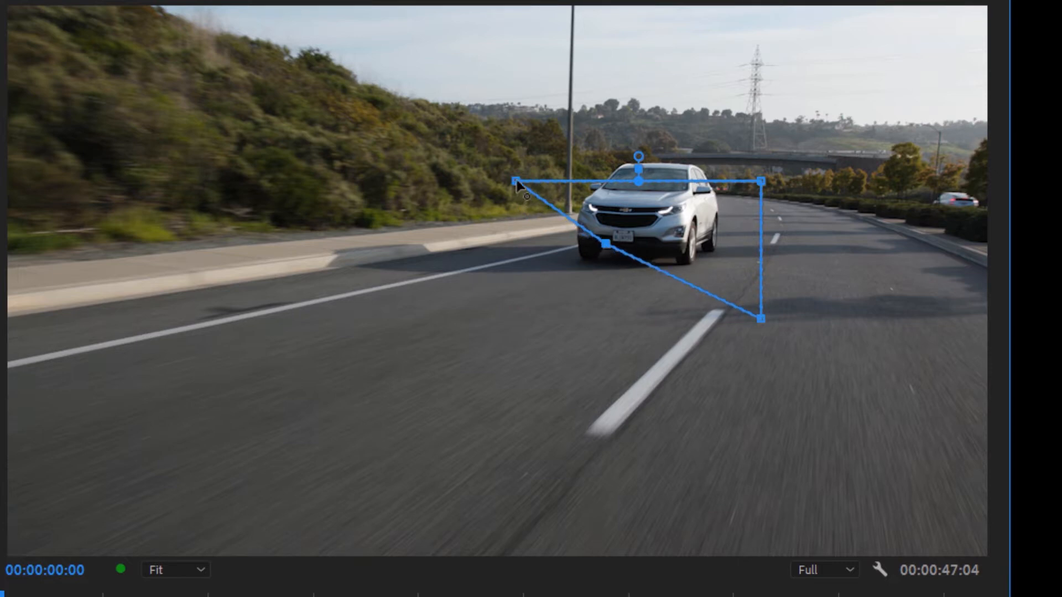
{"action": "left_click_drag", "start_coordinate": [516, 181], "coordinate": [605, 227]}
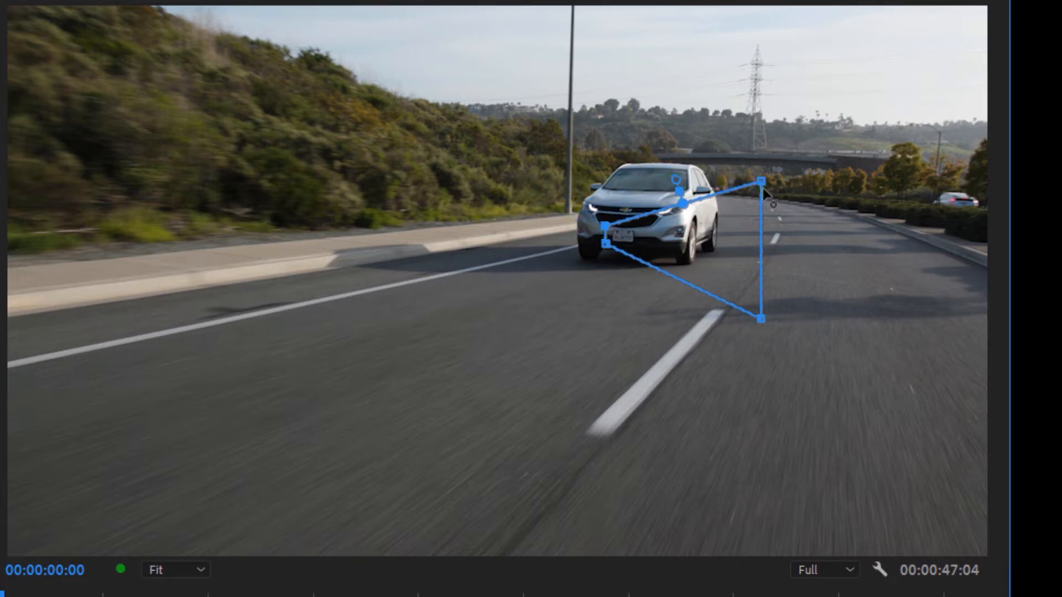
{"action": "left_click_drag", "start_coordinate": [712, 203], "coordinate": [646, 224]}
{"action": "key", "text": "ctrl+z"}
{"action": "left_click_drag", "start_coordinate": [761, 182], "coordinate": [631, 225]}
{"action": "left_click_drag", "start_coordinate": [760, 318], "coordinate": [639, 251]}
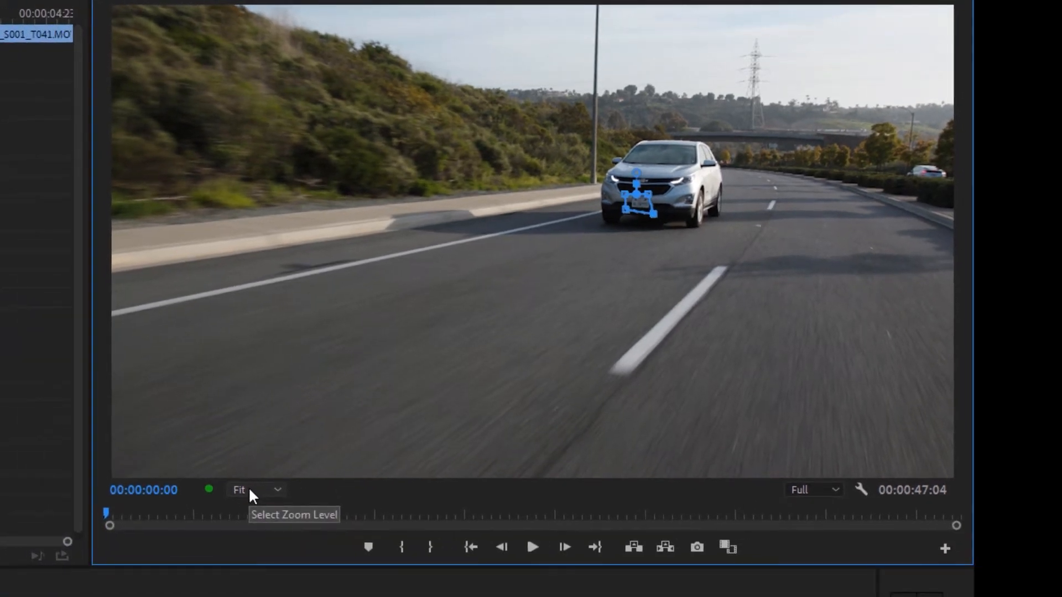
Step: Enlarge the program preview to 150% and tighten the mask corners closely around the licence plate
{"action": "left_click", "coordinate": [251, 491]}
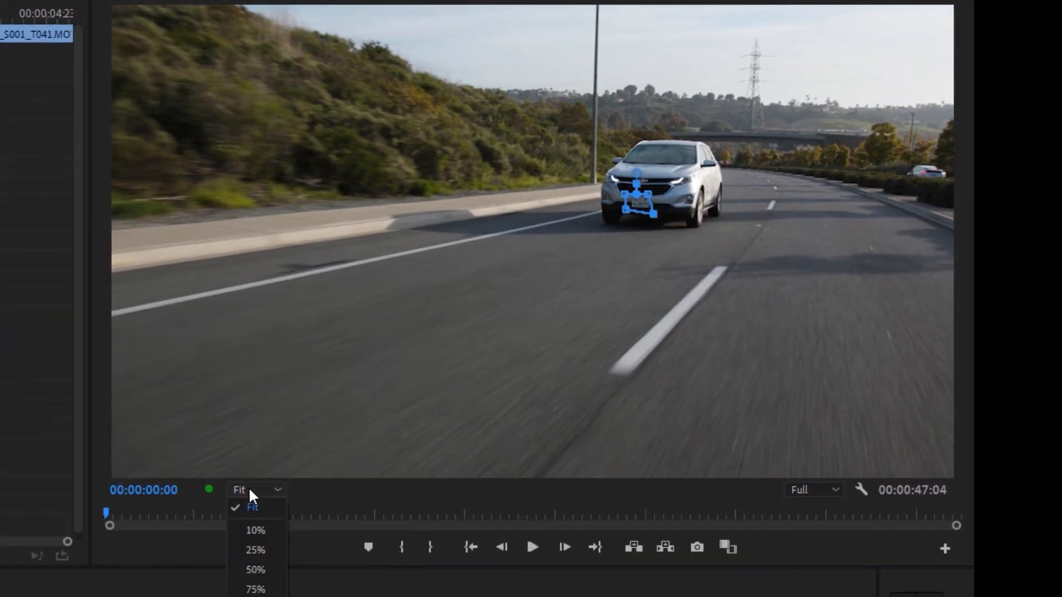
{"action": "left_click", "coordinate": [256, 596]}
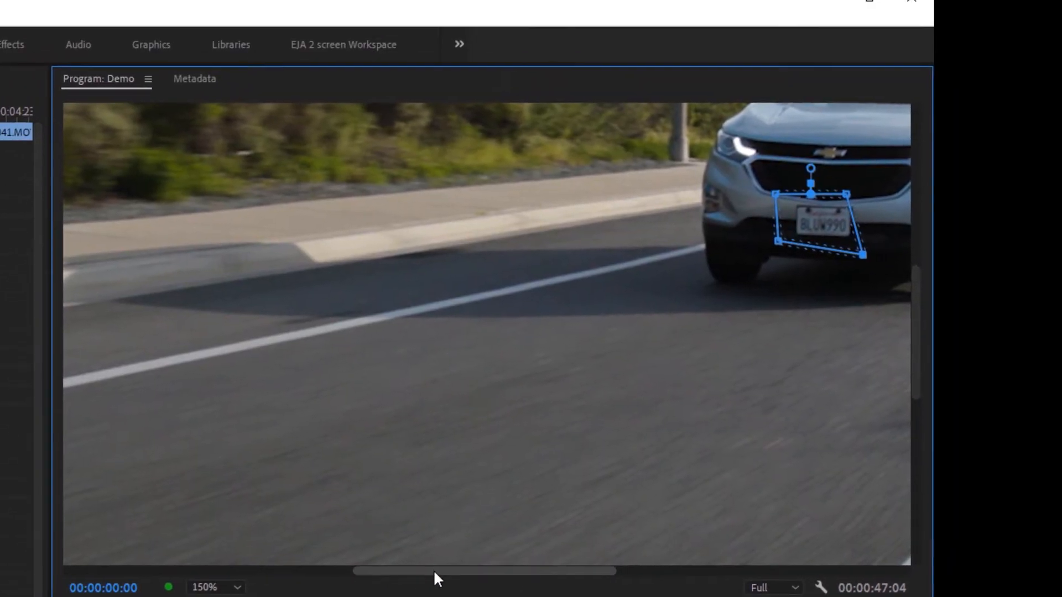
{"action": "left_click_drag", "start_coordinate": [474, 473], "coordinate": [513, 469]}
{"action": "left_click_drag", "start_coordinate": [469, 585], "coordinate": [652, 583]}
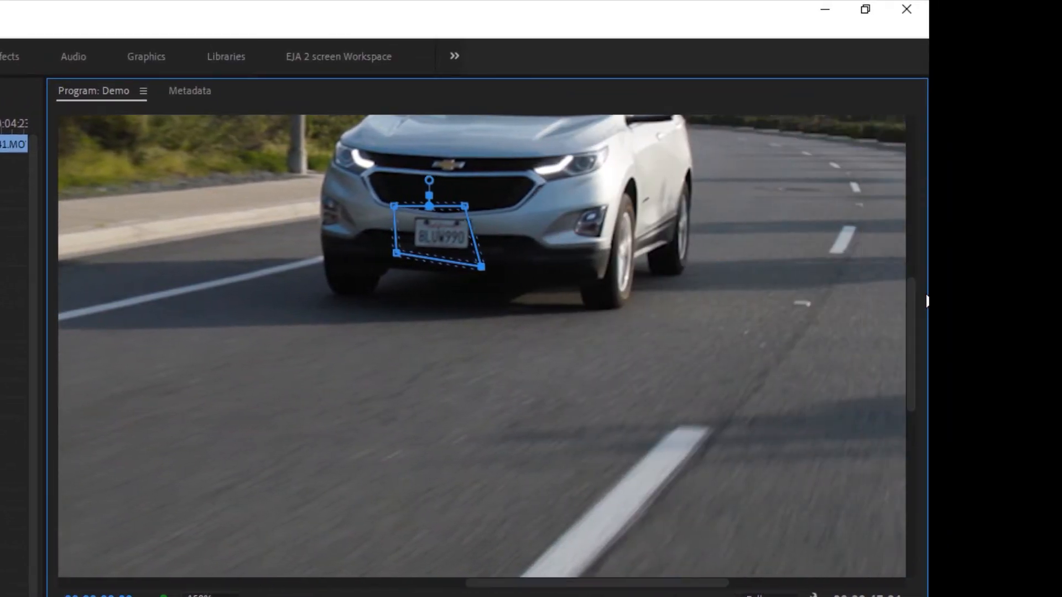
{"action": "left_click_drag", "start_coordinate": [916, 326], "coordinate": [911, 287]}
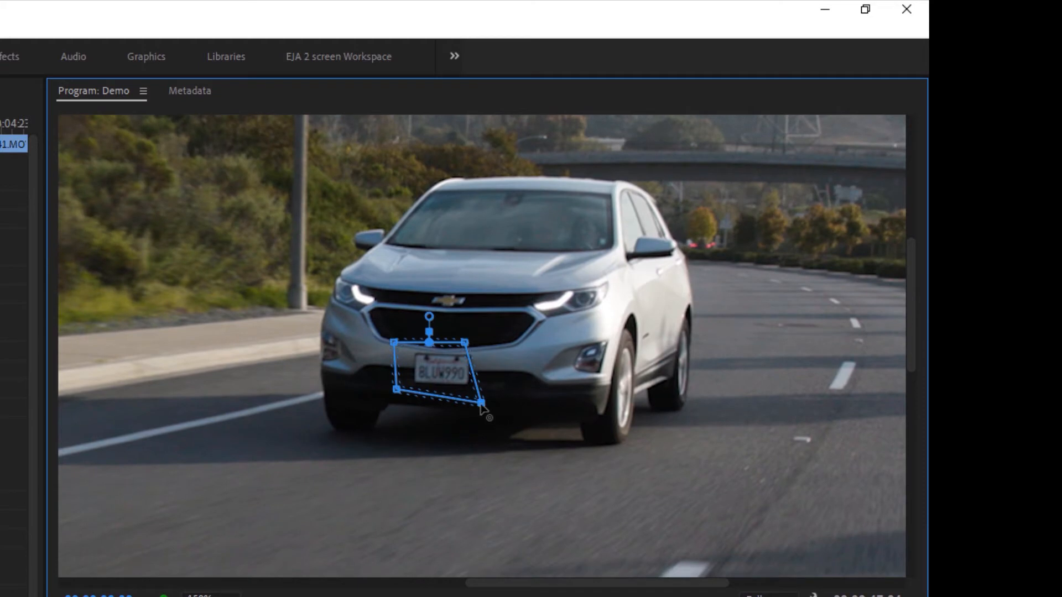
{"action": "left_click_drag", "start_coordinate": [481, 399], "coordinate": [474, 390]}
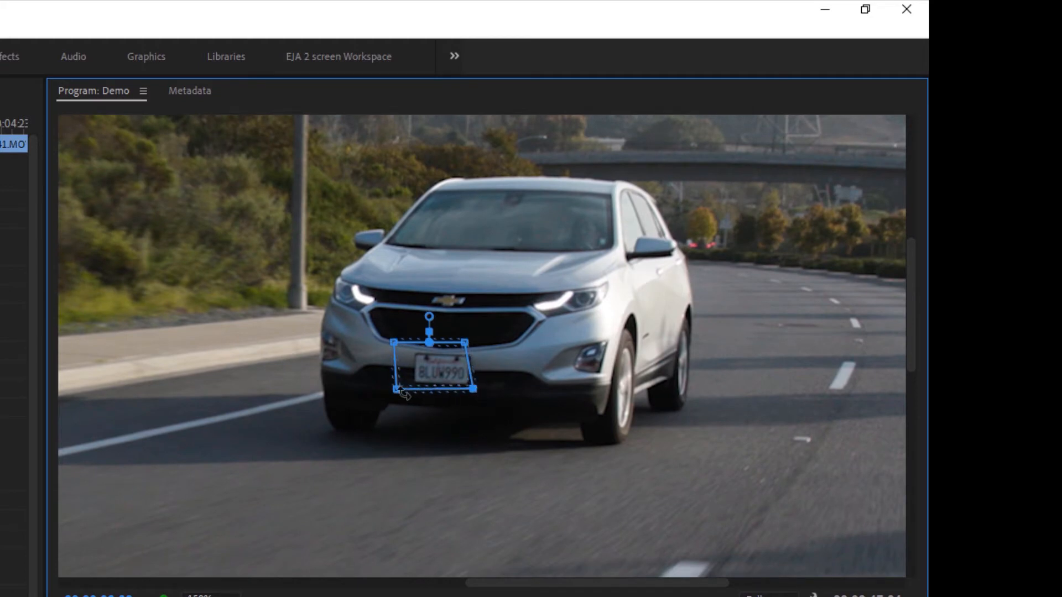
{"action": "left_click_drag", "start_coordinate": [398, 394], "coordinate": [414, 389]}
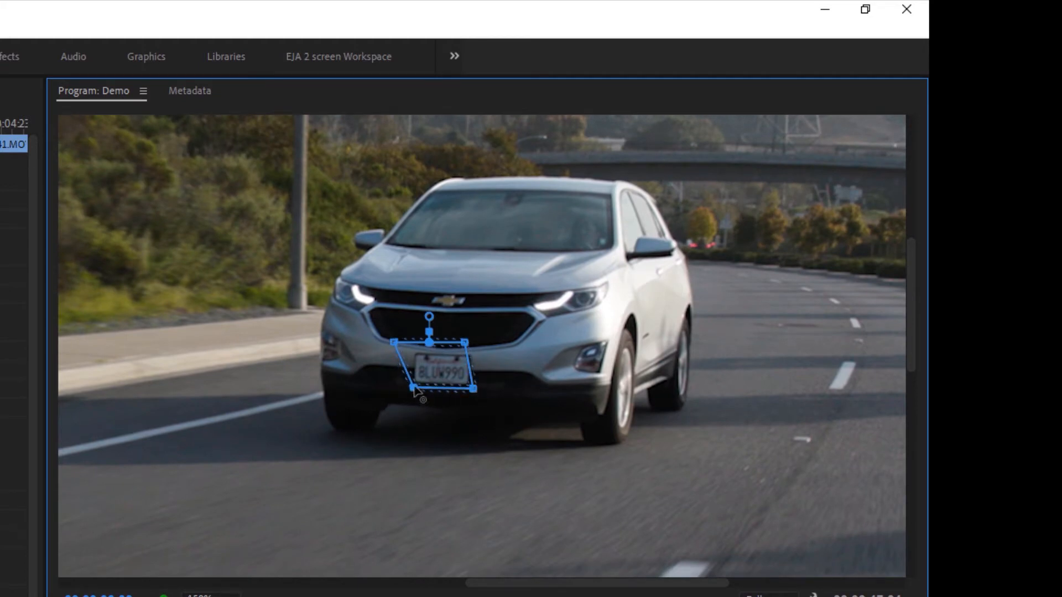
{"action": "left_click_drag", "start_coordinate": [397, 343], "coordinate": [471, 352]}
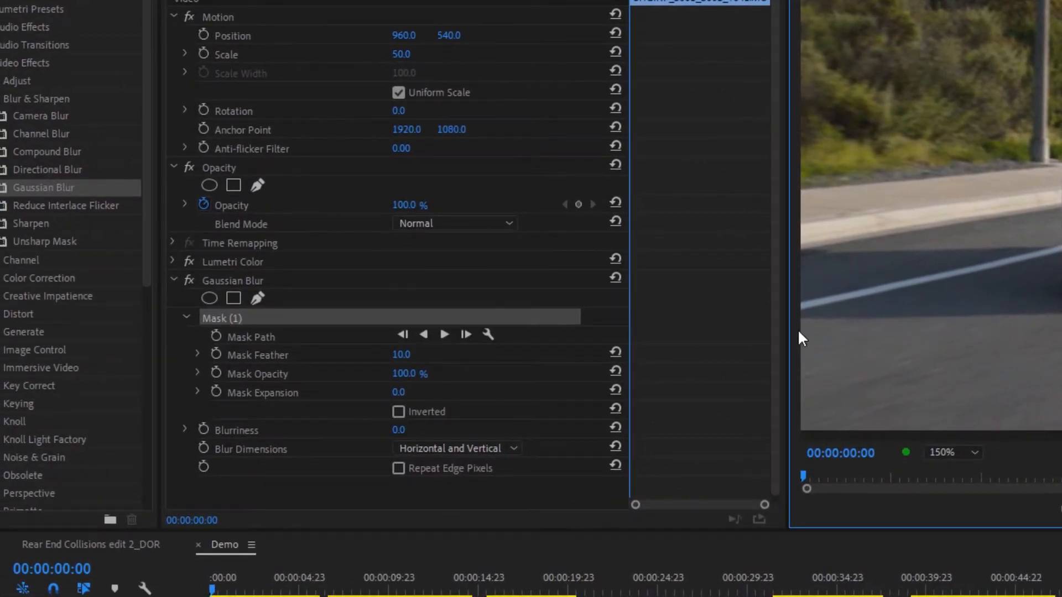
Step: Set the Gaussian Blur's Blurriness to 29 and check the blurred plate with the clip deselected
{"action": "scroll", "coordinate": [775, 329], "scroll_direction": "down", "scroll_amount": 1}
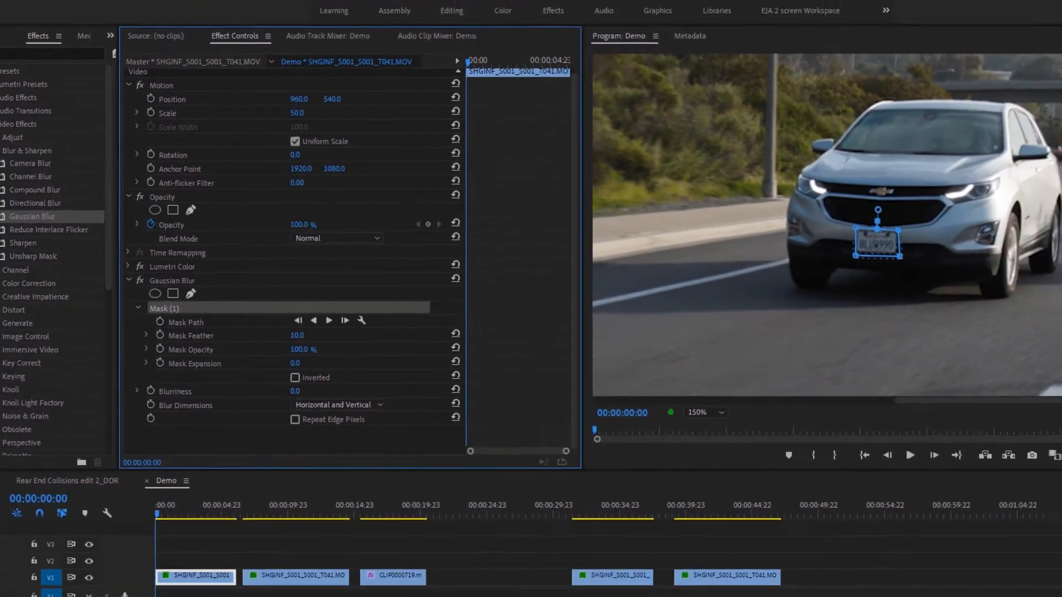
{"action": "left_click_drag", "start_coordinate": [295, 391], "coordinate": [309, 391]}
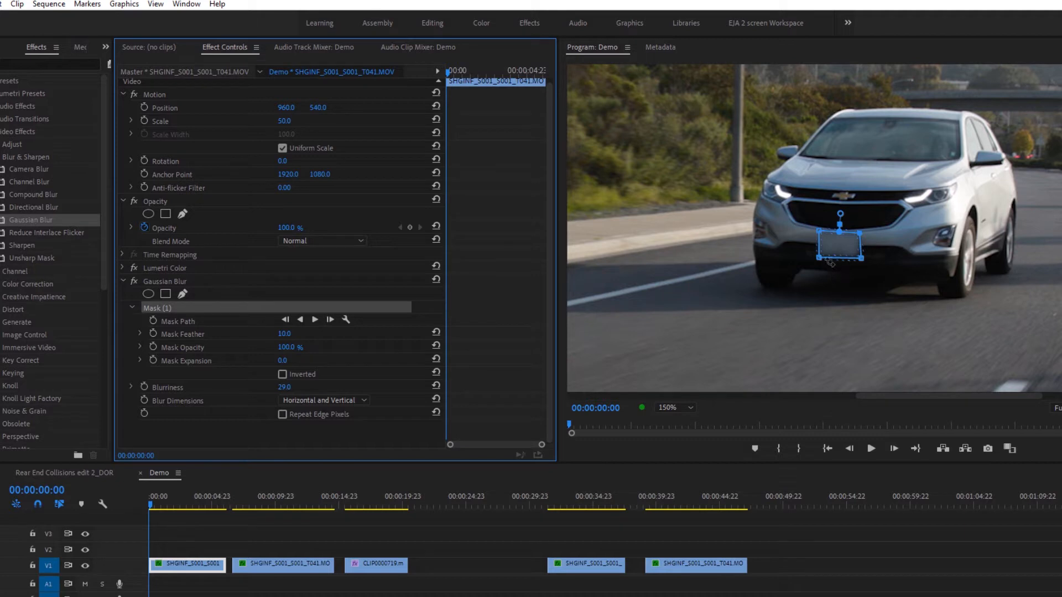
{"action": "left_click", "coordinate": [185, 546]}
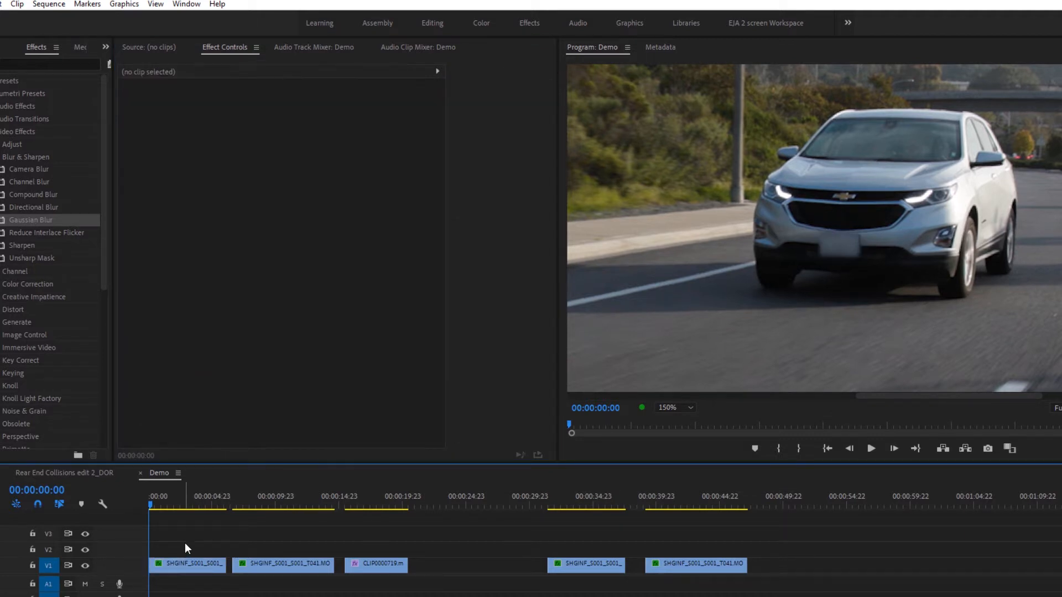
{"action": "left_click", "coordinate": [177, 563]}
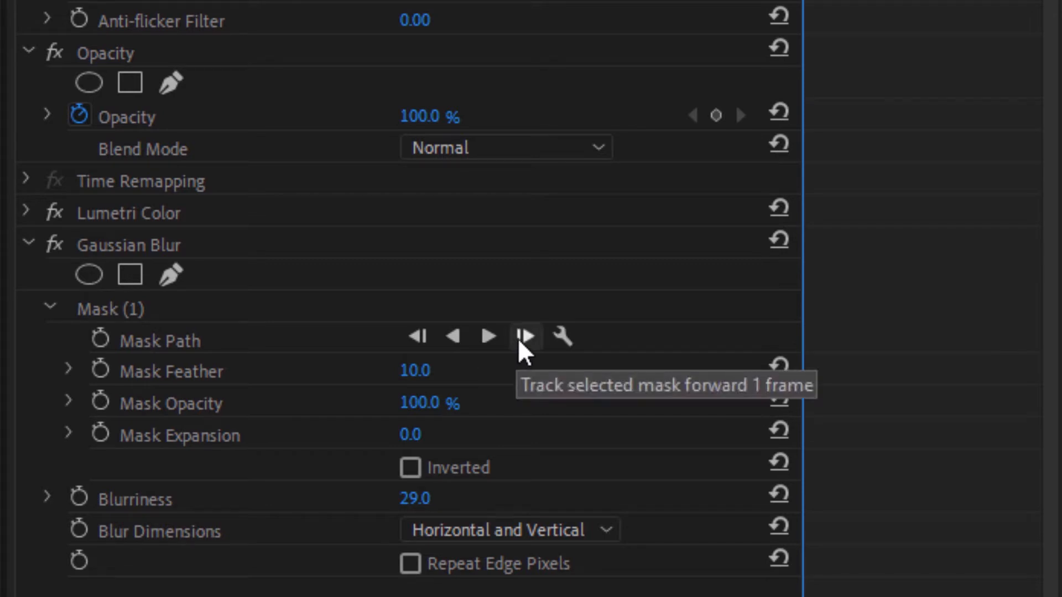
Step: Review the mask tracking options, keeping Position, Scale & Rotation with Preview, and track the plate mask forward through the first clip
{"action": "left_click", "coordinate": [562, 338]}
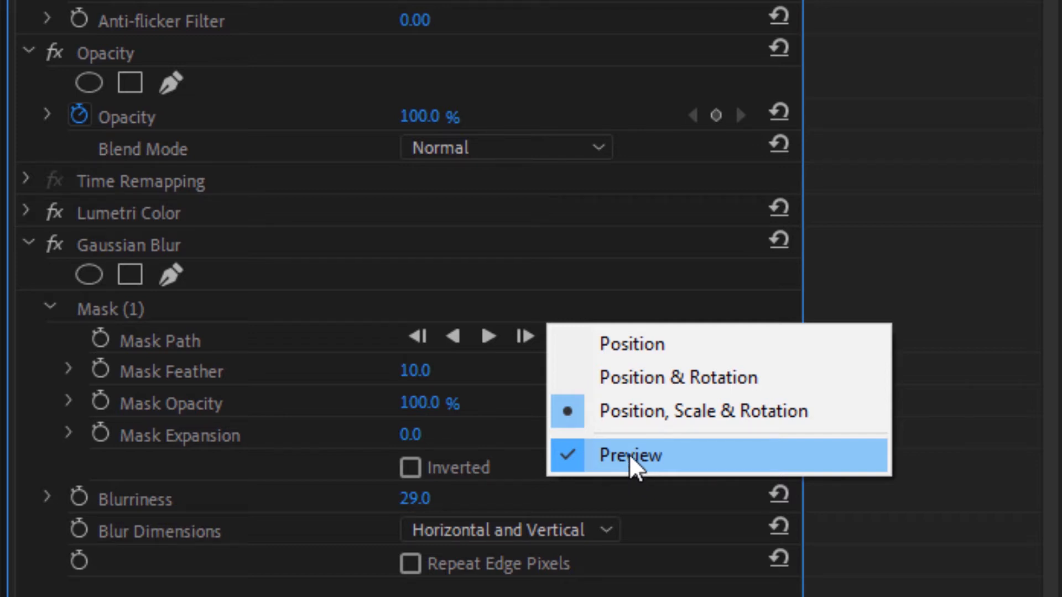
{"action": "left_click", "coordinate": [675, 502]}
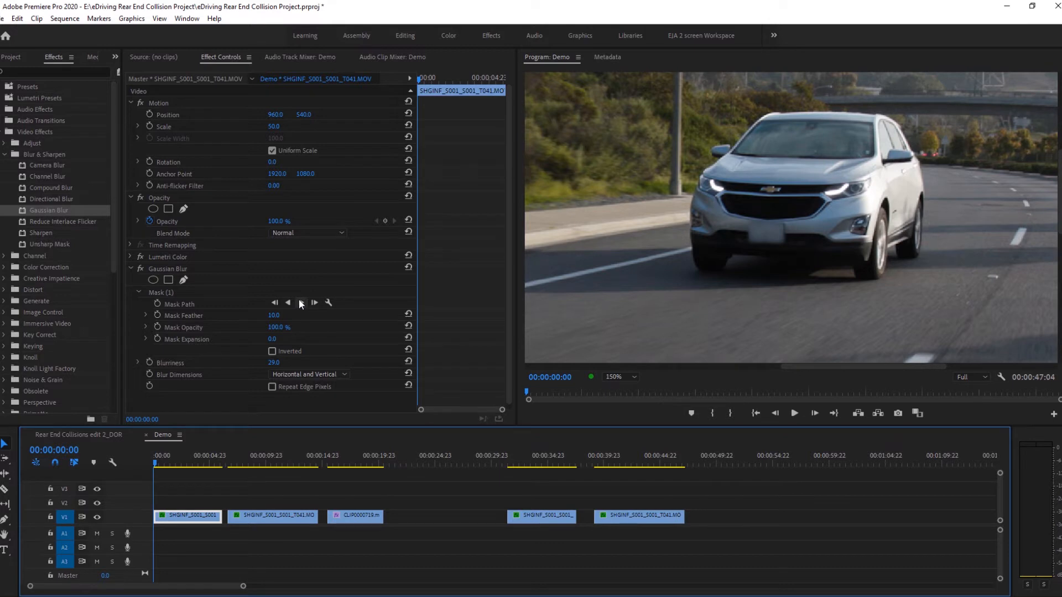
{"action": "left_click", "coordinate": [300, 303]}
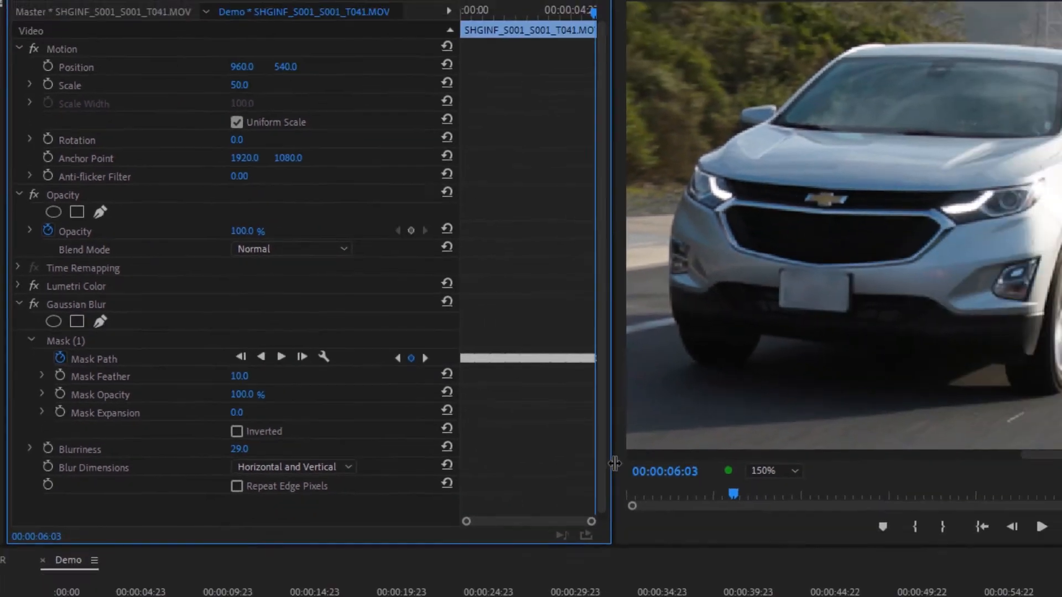
Step: Check the blurred plate with the whole frame fitted in the preview, then return to 150% with the car in view at the clip's start
{"action": "left_click_drag", "start_coordinate": [614, 463], "coordinate": [679, 458]}
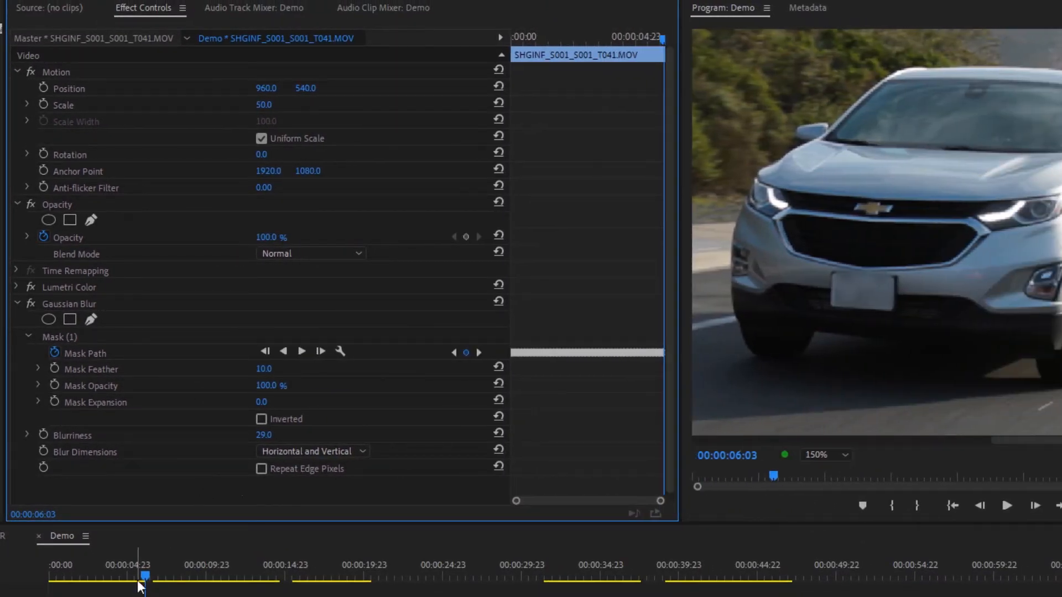
{"action": "left_click", "coordinate": [826, 455]}
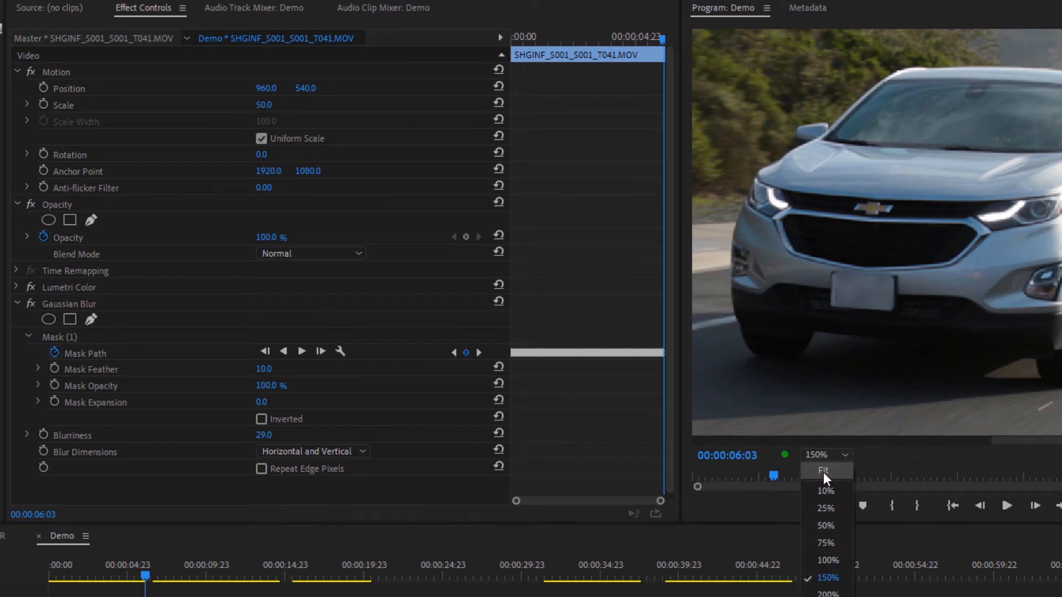
{"action": "left_click", "coordinate": [823, 473]}
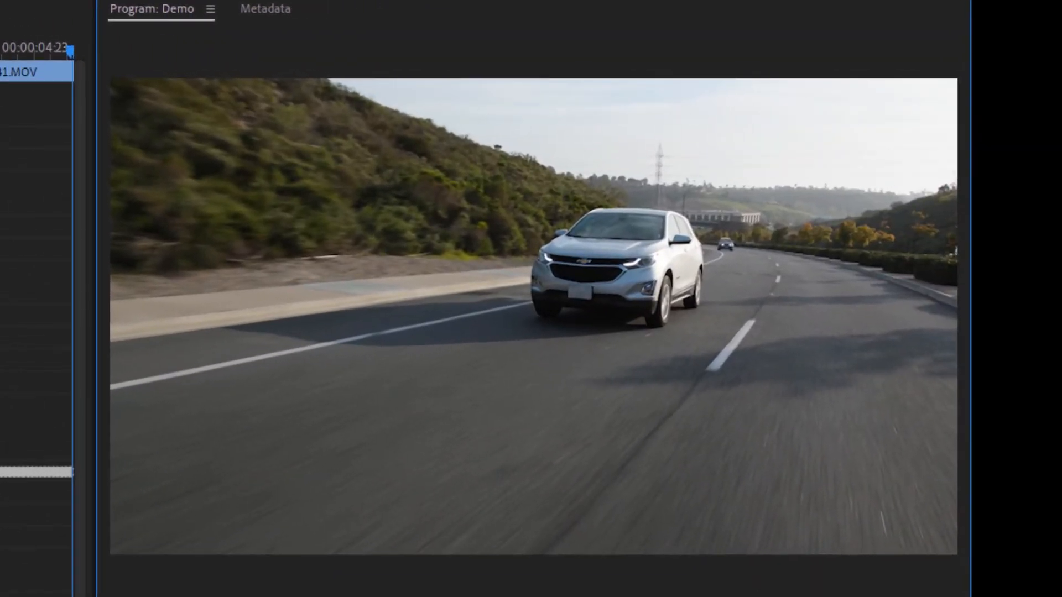
{"action": "left_click", "coordinate": [424, 595]}
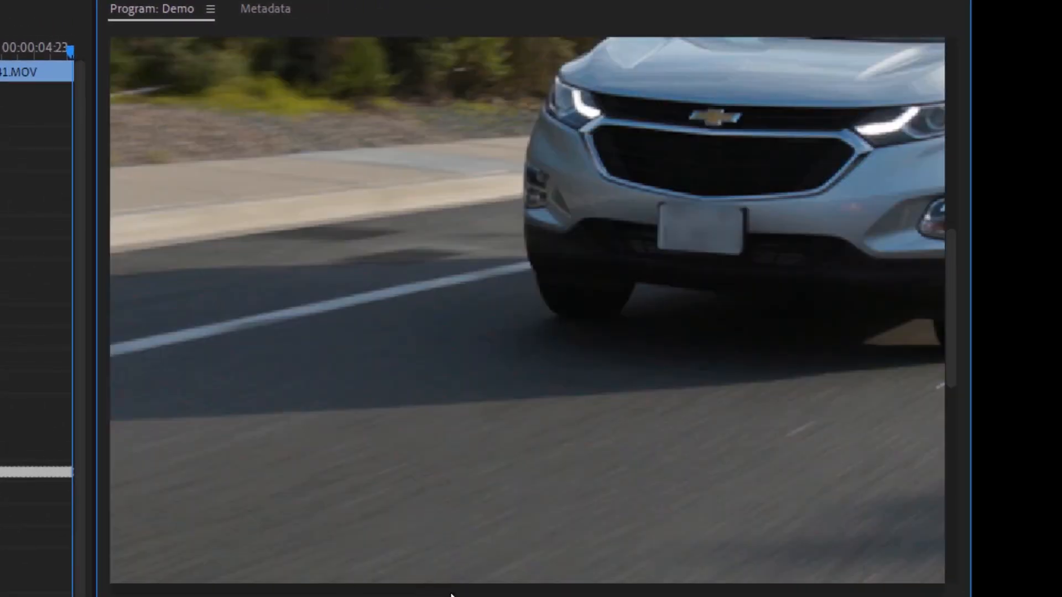
{"action": "left_click_drag", "start_coordinate": [450, 592], "coordinate": [491, 595]}
{"action": "left_click", "coordinate": [491, 596]}
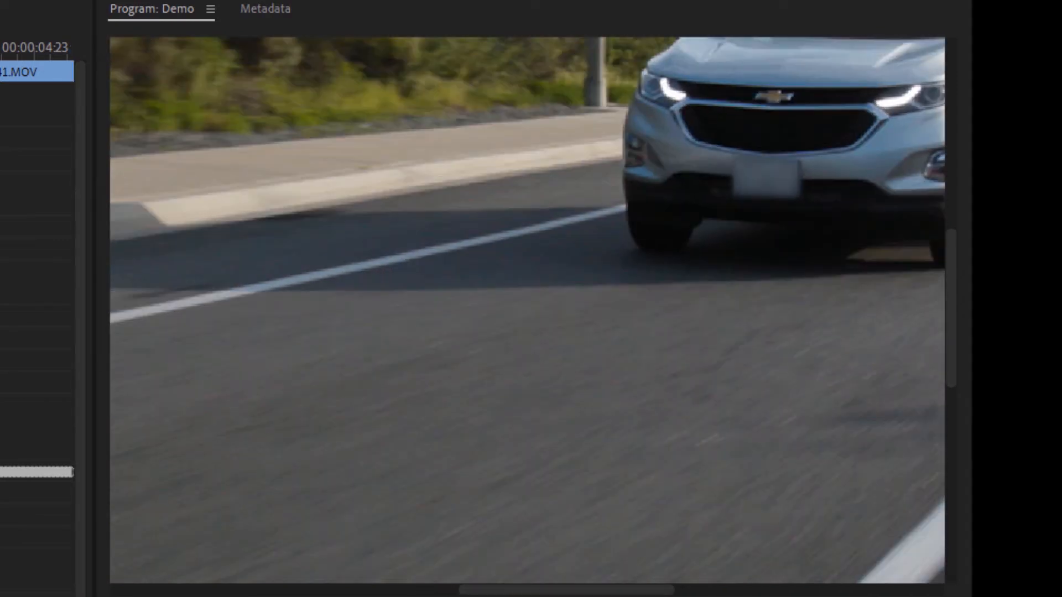
{"action": "left_click_drag", "start_coordinate": [951, 382], "coordinate": [950, 344]}
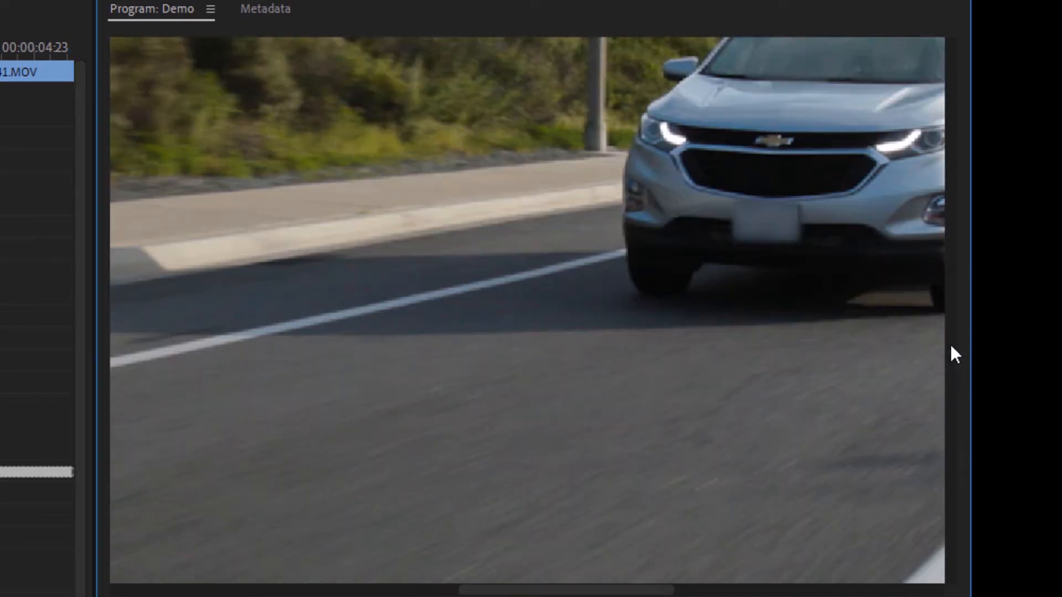
{"action": "left_click_drag", "start_coordinate": [611, 590], "coordinate": [672, 589]}
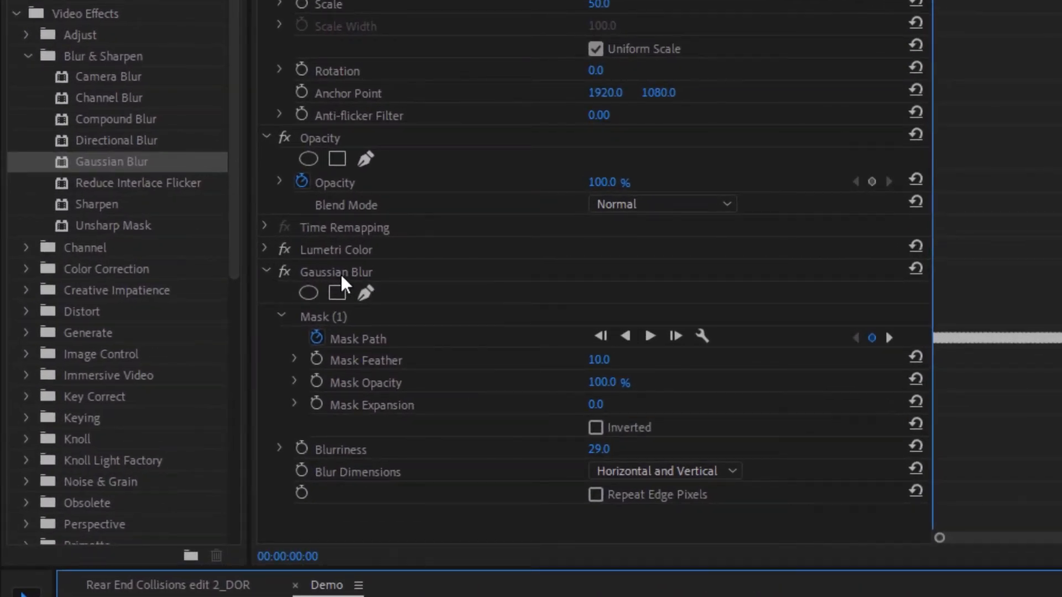
Step: Rename the first clip's Gaussian Blur effect as PLate and collapse its settings
{"action": "right_click", "coordinate": [382, 273]}
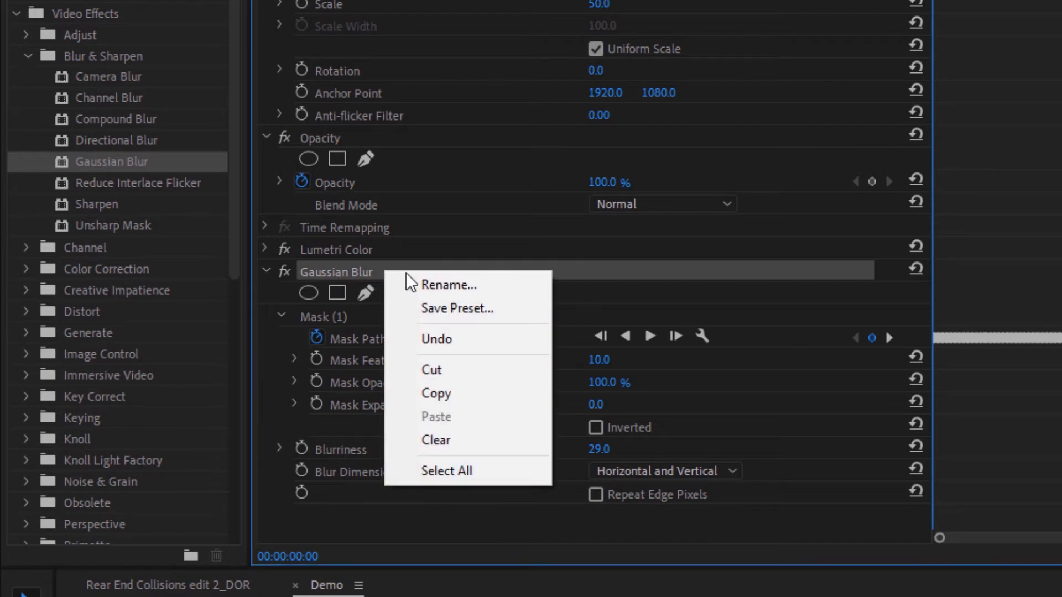
{"action": "left_click", "coordinate": [434, 283]}
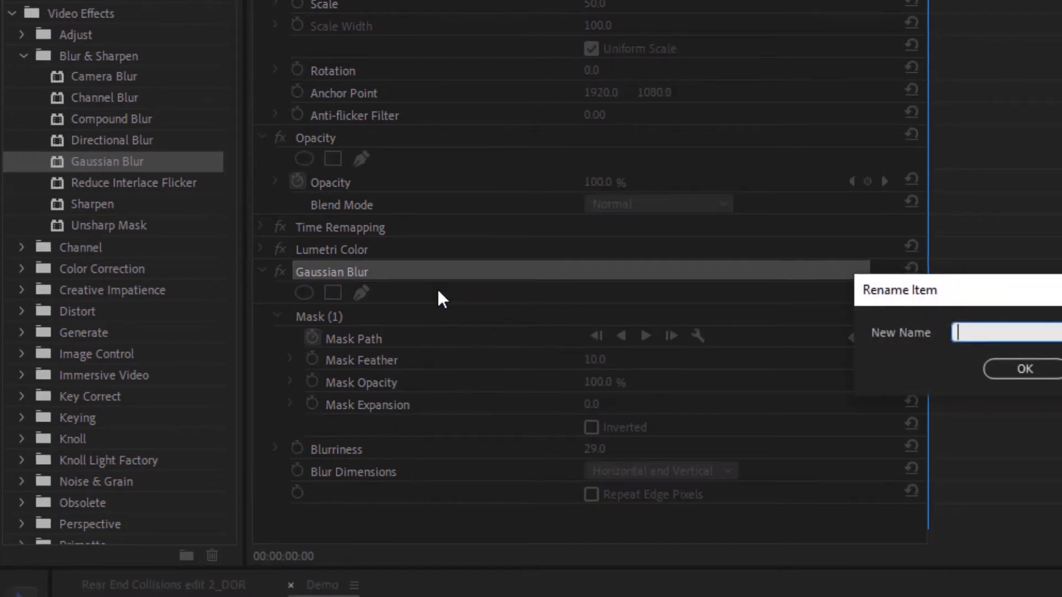
{"action": "type", "text": "PLate"}
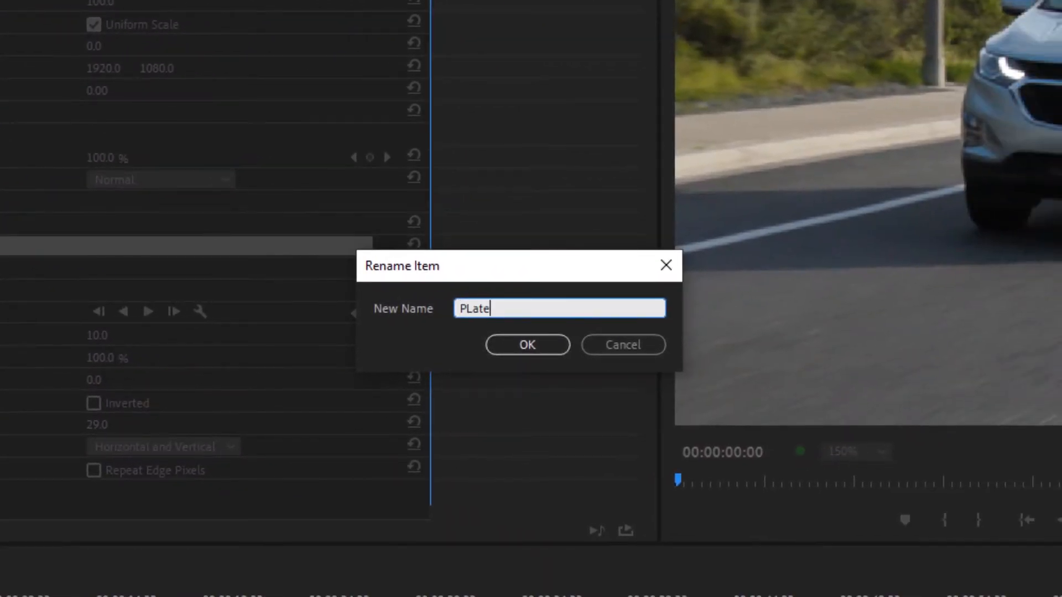
{"action": "left_click", "coordinate": [532, 342]}
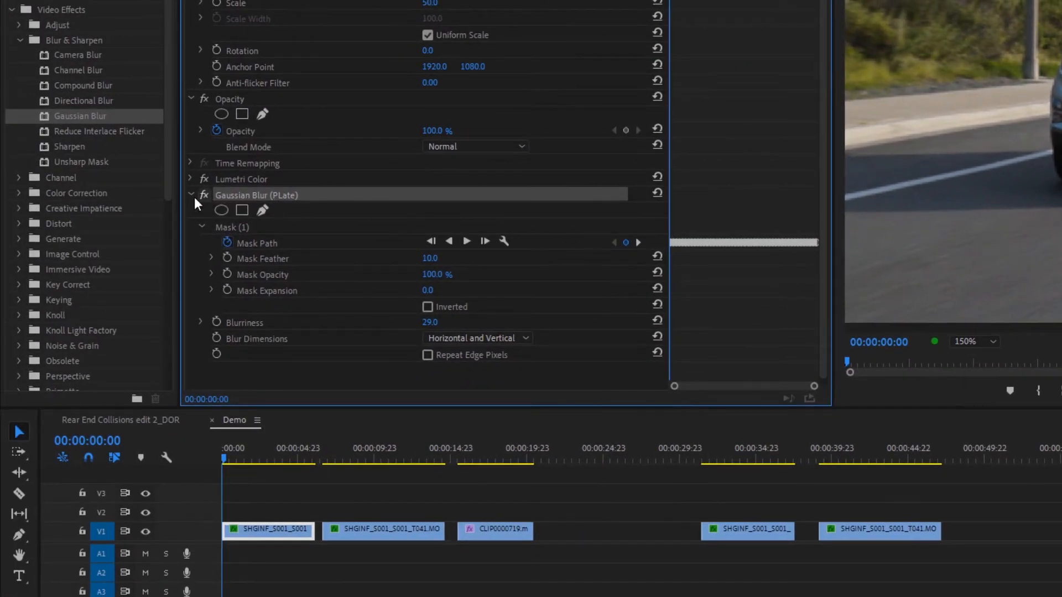
{"action": "left_click", "coordinate": [192, 195]}
Step: Apply a second Gaussian Blur to the first clip, add a rectangular mask to it, and bring the whole mask into view
{"action": "left_click_drag", "start_coordinate": [47, 117], "coordinate": [254, 531]}
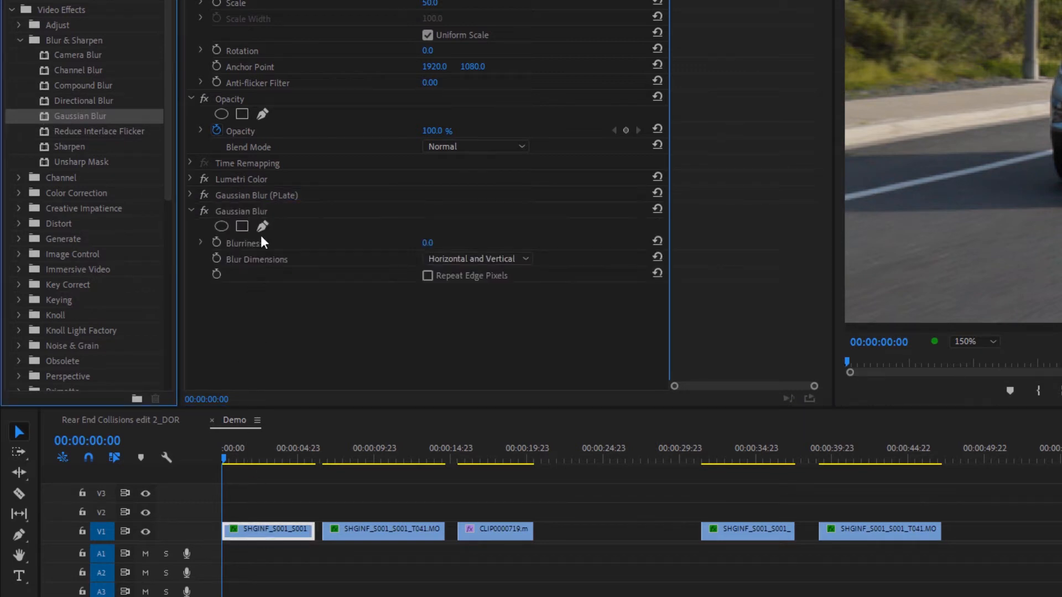
{"action": "left_click", "coordinate": [244, 227]}
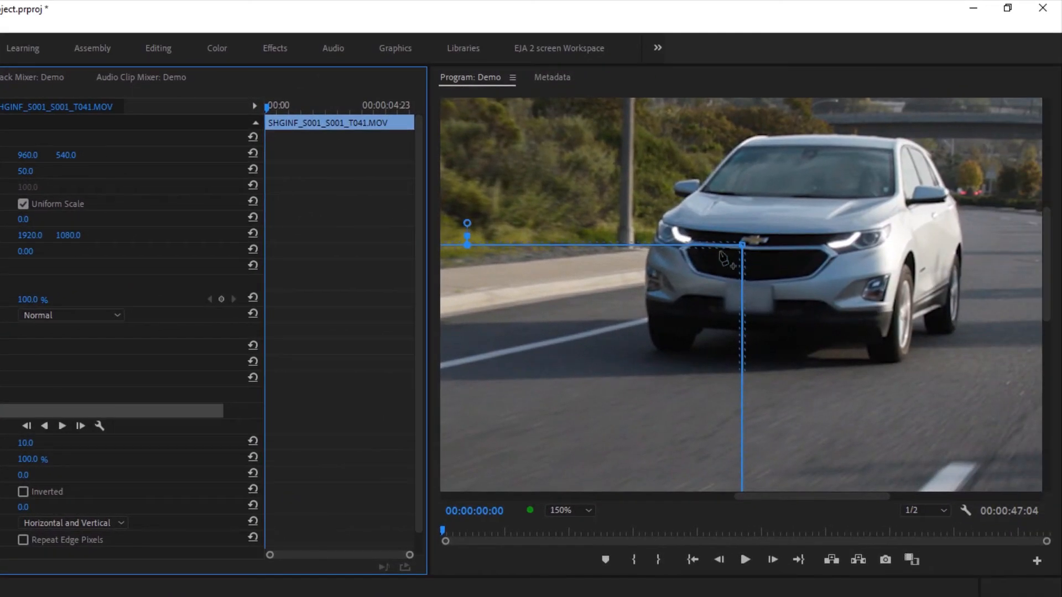
{"action": "left_click_drag", "start_coordinate": [674, 295], "coordinate": [951, 219]}
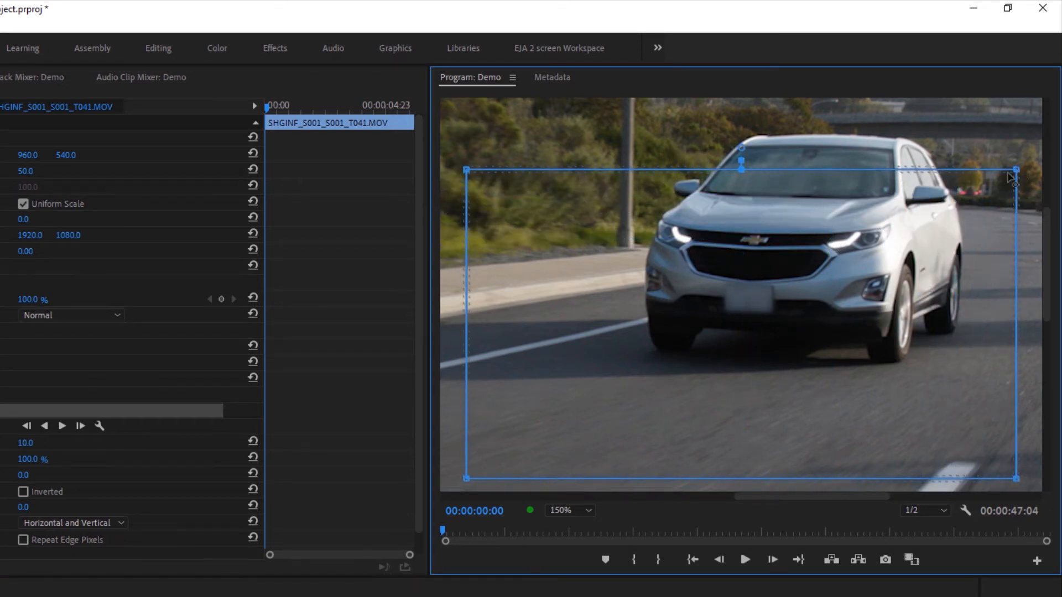
Step: Move the new mask's four corners closely around the Chevrolet badge on the car's grille
{"action": "left_click_drag", "start_coordinate": [1008, 176], "coordinate": [768, 232]}
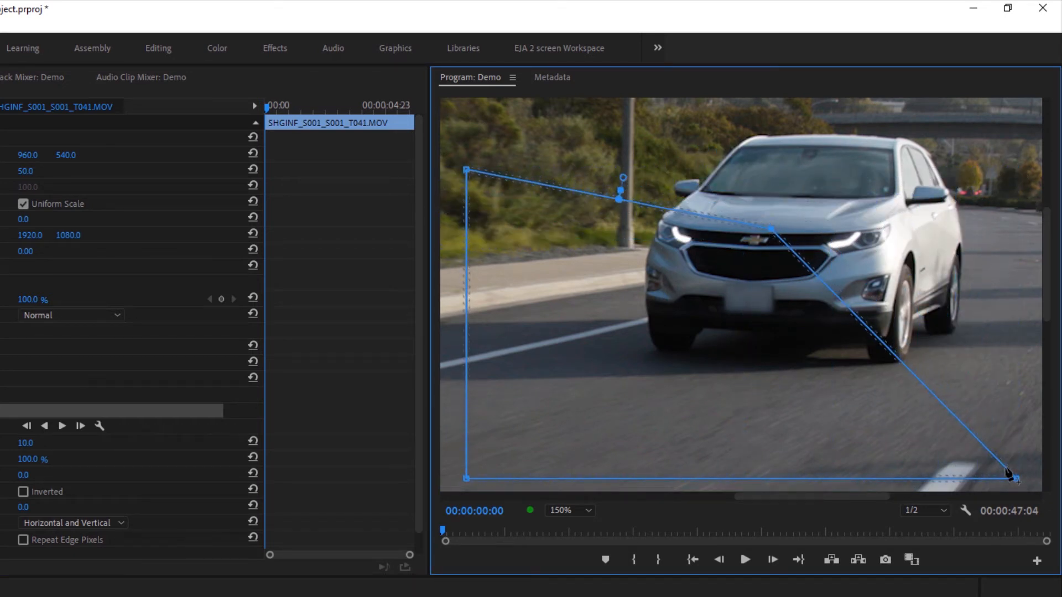
{"action": "left_click_drag", "start_coordinate": [1014, 474], "coordinate": [772, 252]}
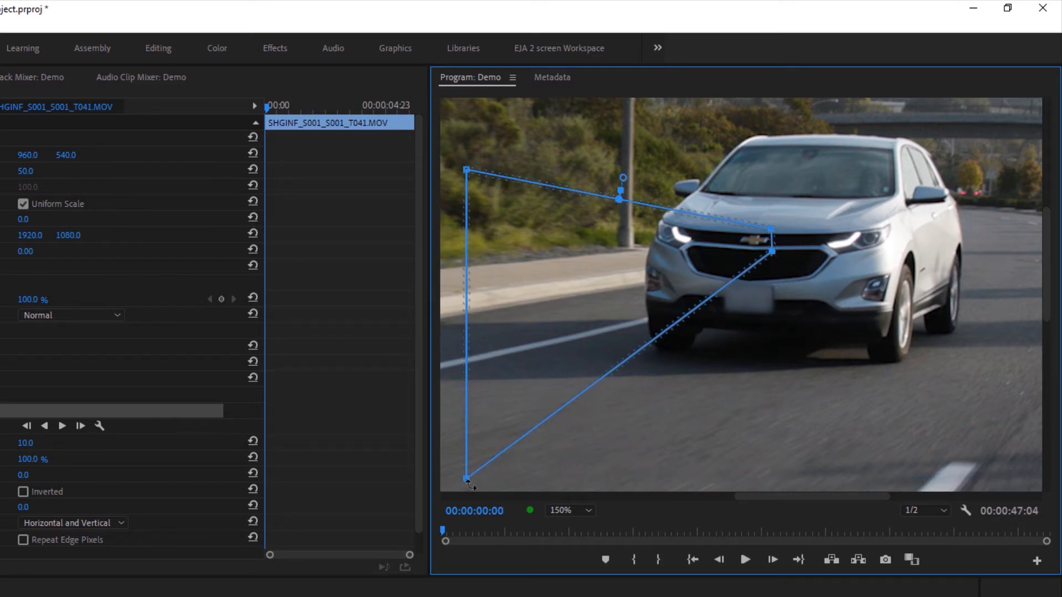
{"action": "left_click_drag", "start_coordinate": [471, 485], "coordinate": [742, 253]}
{"action": "key", "text": "ctrl+z"}
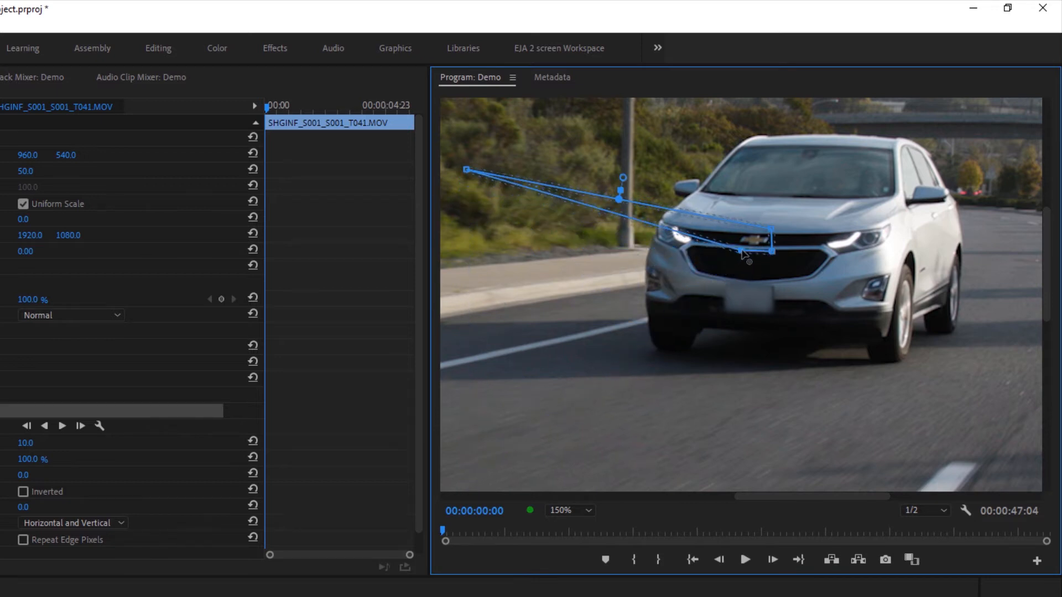
{"action": "left_click_drag", "start_coordinate": [466, 170], "coordinate": [735, 235]}
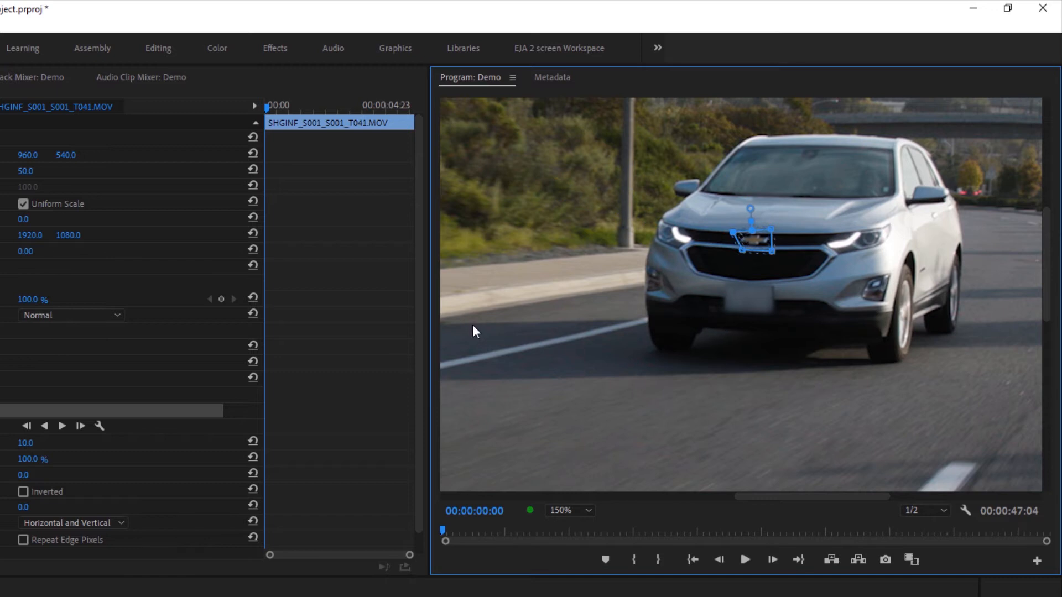
Step: Set the badge blur's Blurriness to 39 and track its mask forward through the whole first clip
{"action": "scroll", "coordinate": [166, 486], "scroll_direction": "down", "scroll_amount": 1}
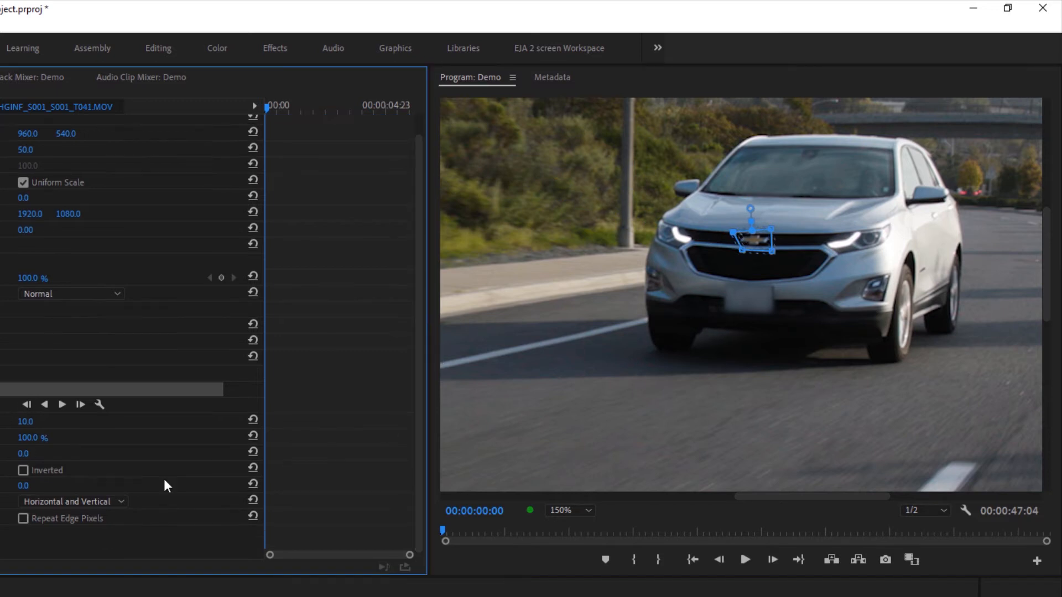
{"action": "left_click_drag", "start_coordinate": [19, 486], "coordinate": [47, 486]}
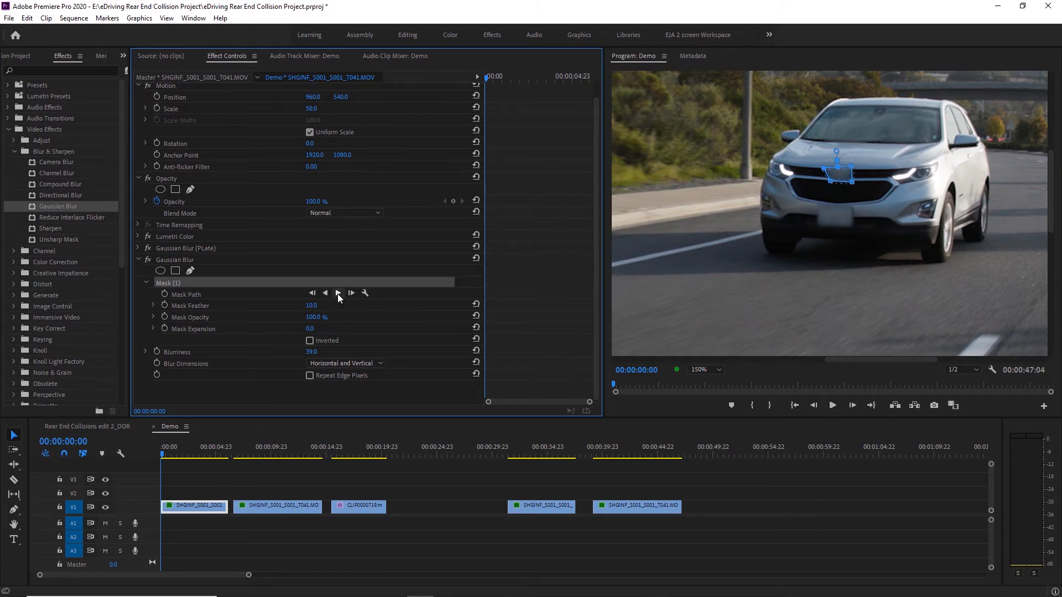
{"action": "left_click", "coordinate": [338, 294]}
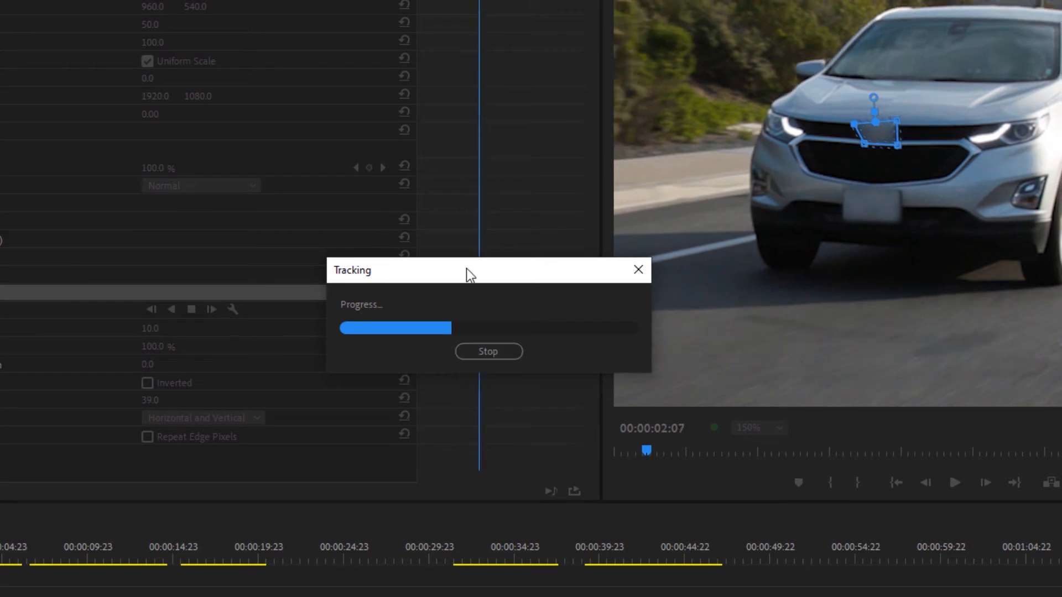
{"action": "left_click_drag", "start_coordinate": [466, 267], "coordinate": [684, 390]}
{"action": "left_click", "coordinate": [704, 474]}
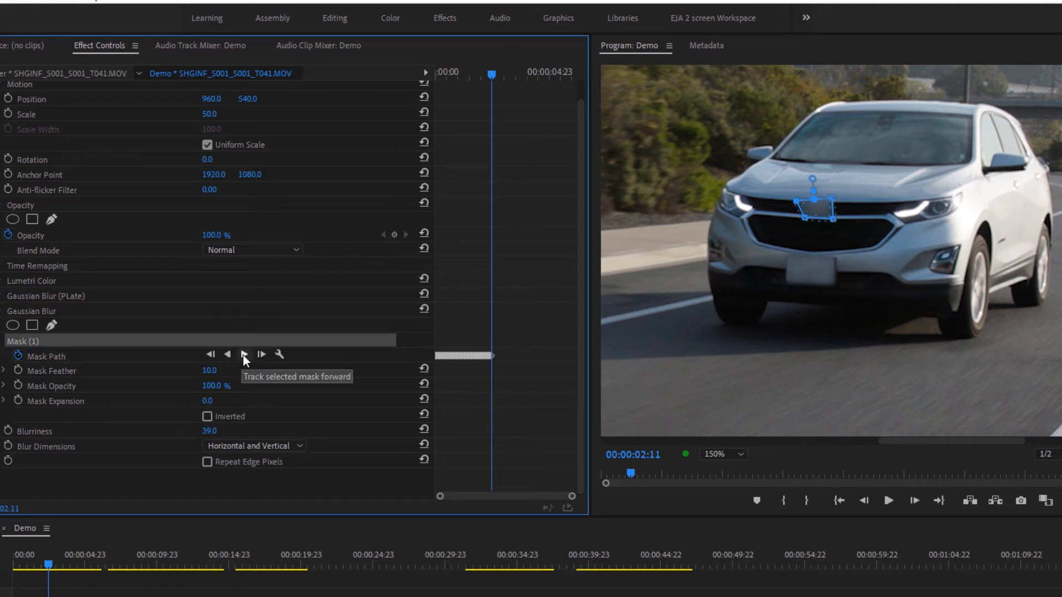
{"action": "left_click", "coordinate": [243, 354]}
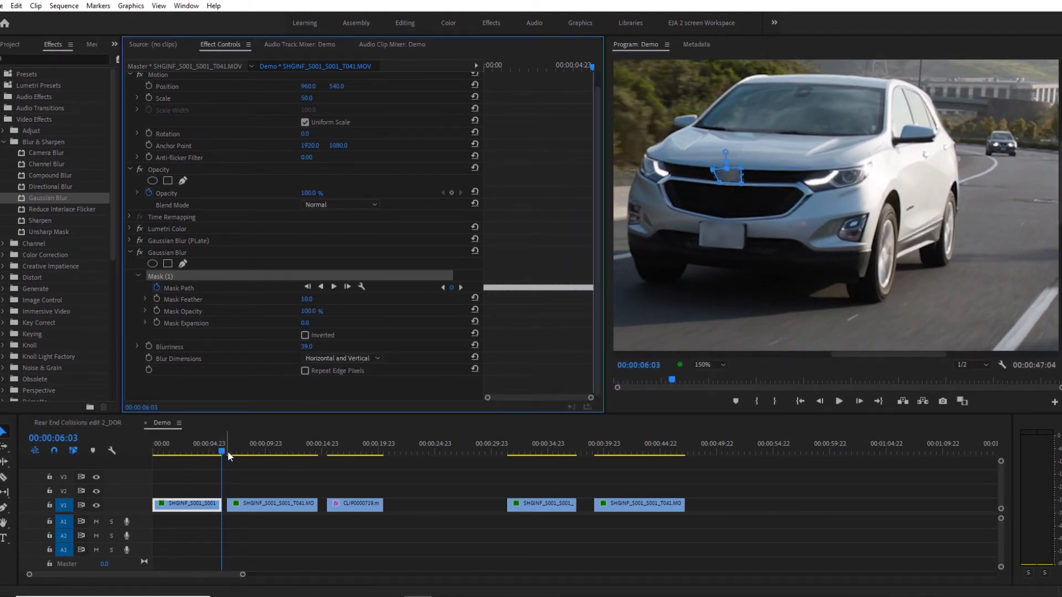
Step: Play the first clip from its start with nothing selected to check the blurred badge and plate
{"action": "left_click_drag", "start_coordinate": [229, 455], "coordinate": [154, 453]}
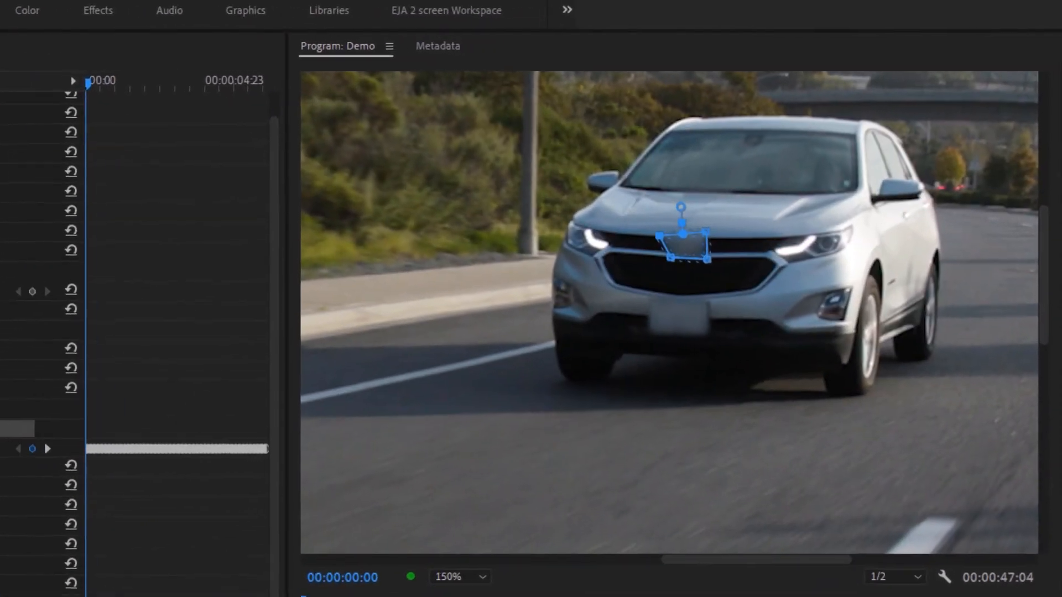
{"action": "key", "text": "ctrl+shift+a"}
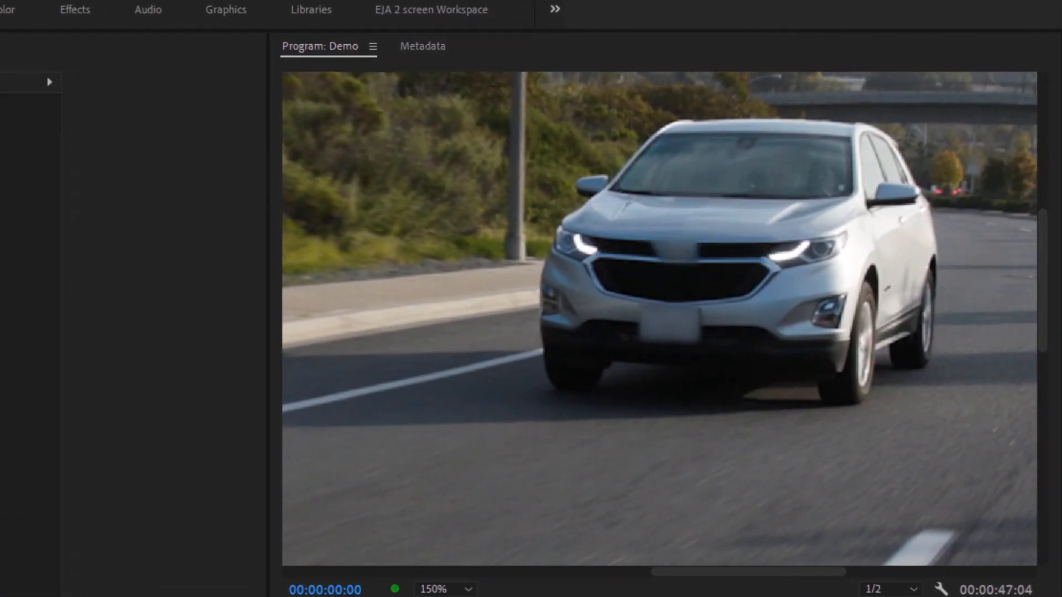
{"action": "key", "text": "space"}
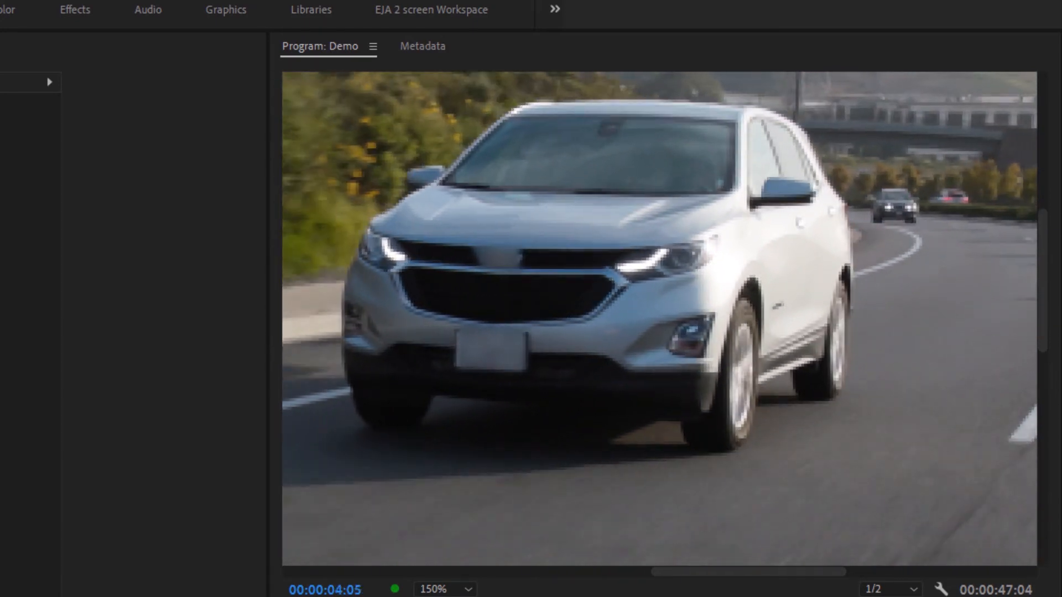
{"action": "key", "text": "space"}
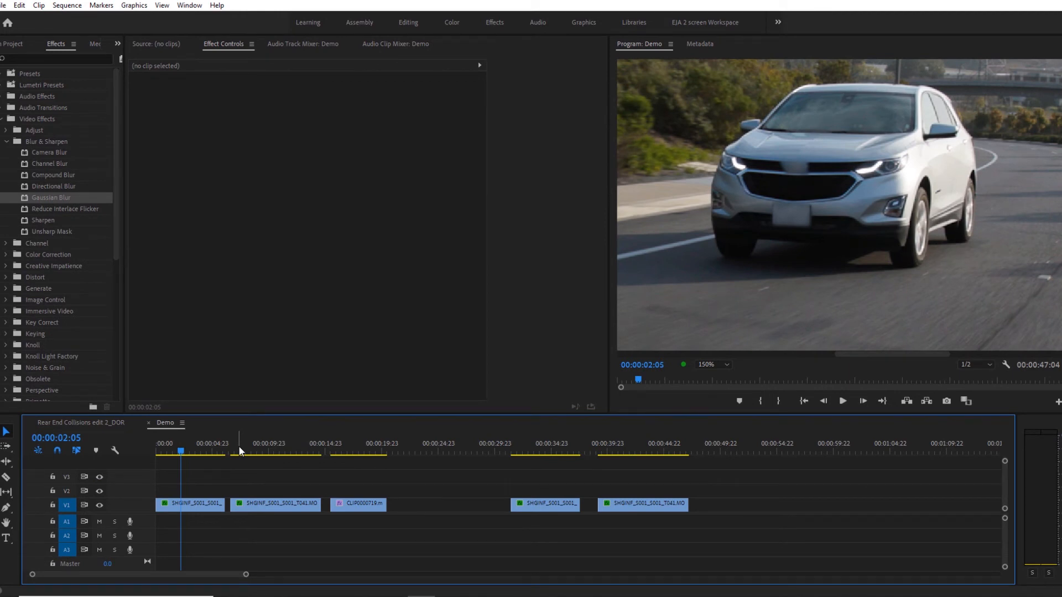
Step: Place the playhead at 00:00:15:15 near the start of CLIP0000719.mov and fit the whole frame in the program preview
{"action": "left_click", "coordinate": [336, 449]}
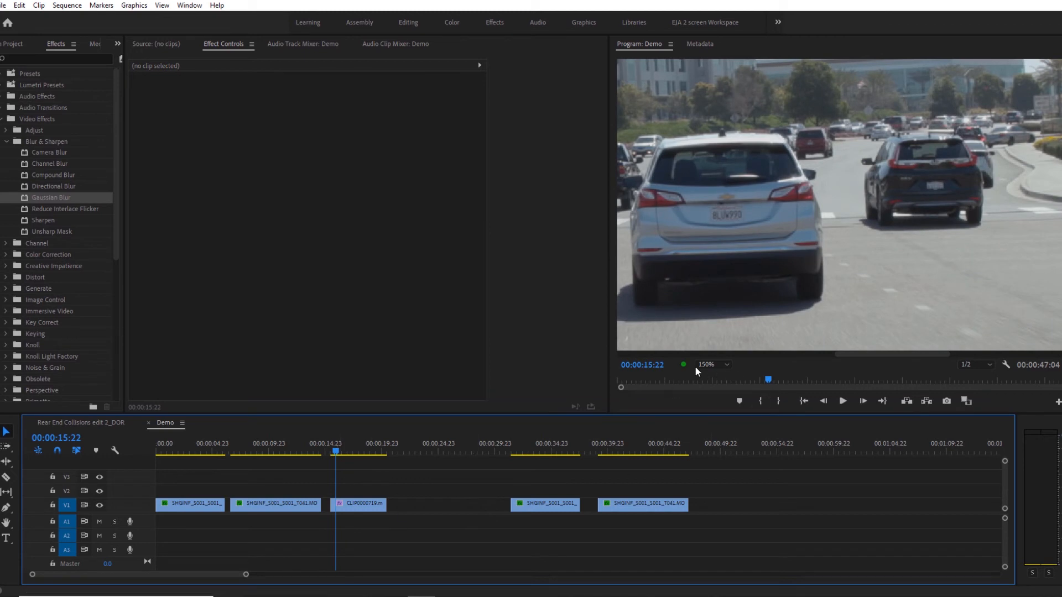
{"action": "left_click", "coordinate": [713, 364]}
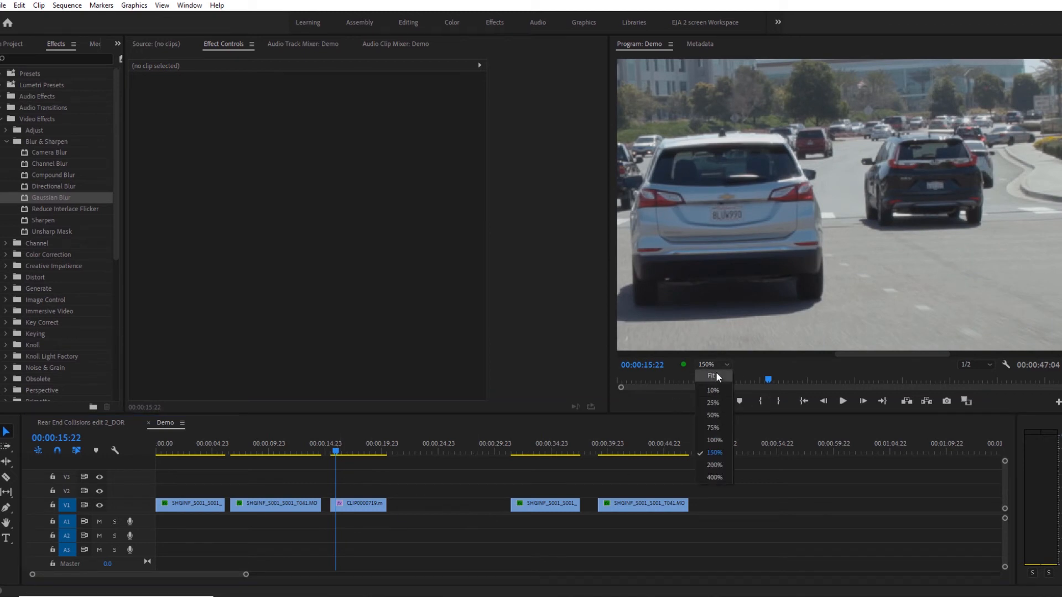
{"action": "left_click", "coordinate": [716, 372]}
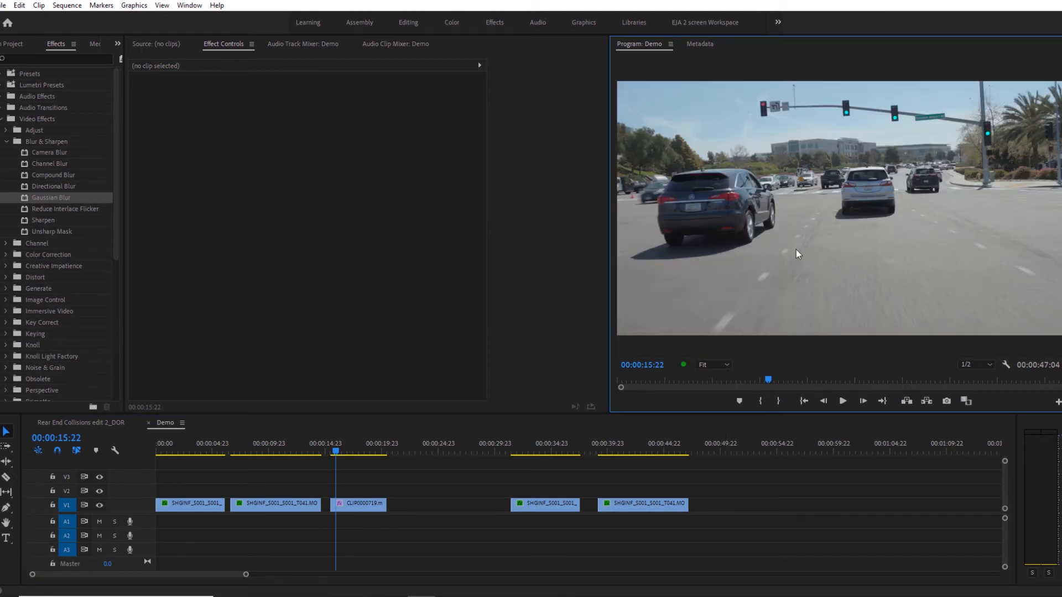
{"action": "left_click", "coordinate": [334, 452]}
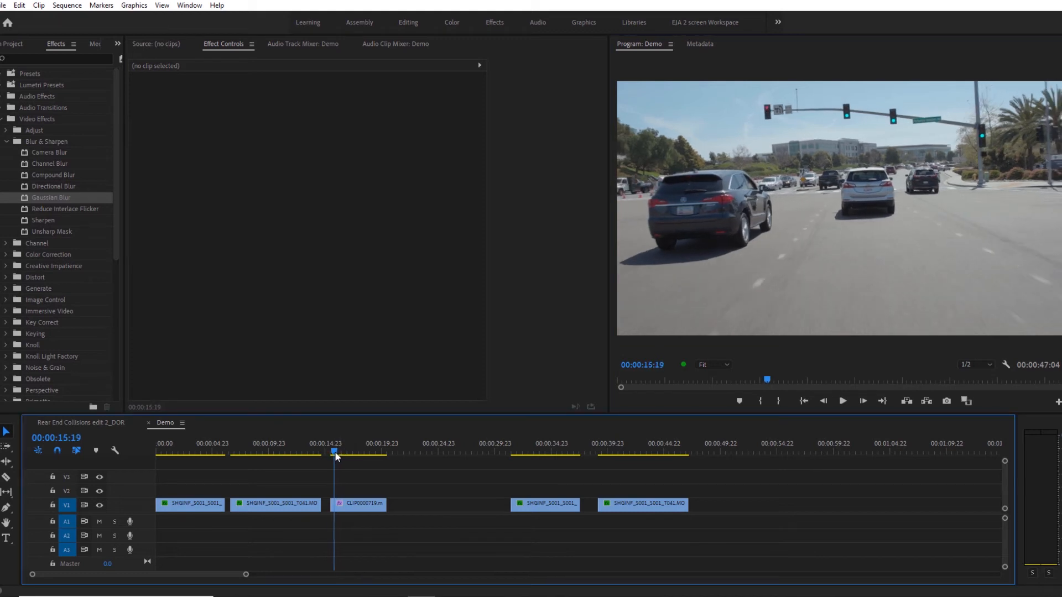
{"action": "left_click_drag", "start_coordinate": [334, 451], "coordinate": [333, 452]}
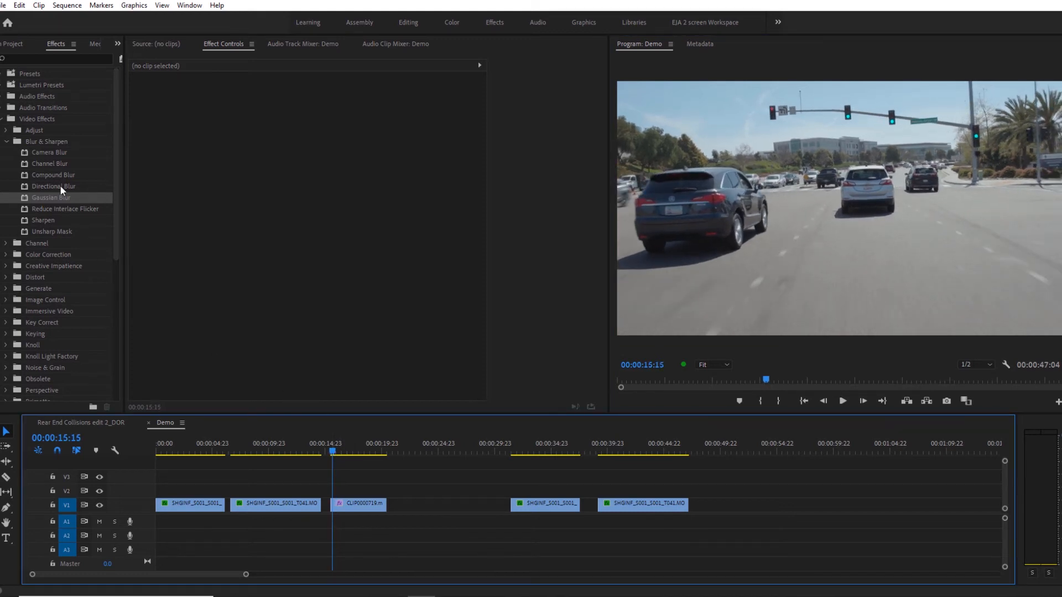
Step: Apply the Lumetri Color effect from Color Correction to CLIP0000719.mov and select that clip
{"action": "left_click", "coordinate": [6, 142]}
{"action": "left_click", "coordinate": [3, 119]}
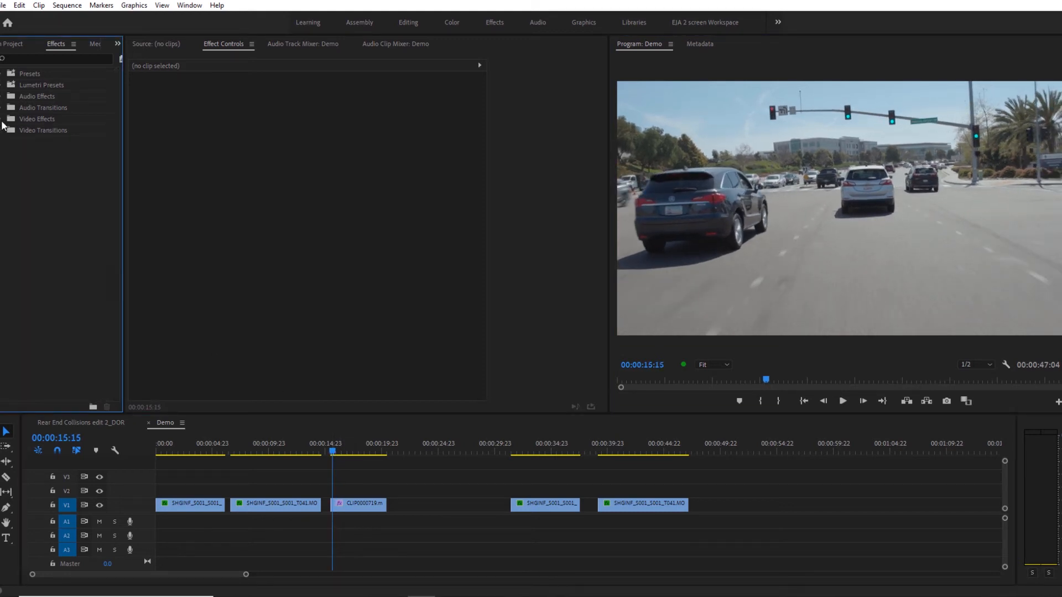
{"action": "left_click", "coordinate": [3, 120]}
{"action": "left_click", "coordinate": [6, 164]}
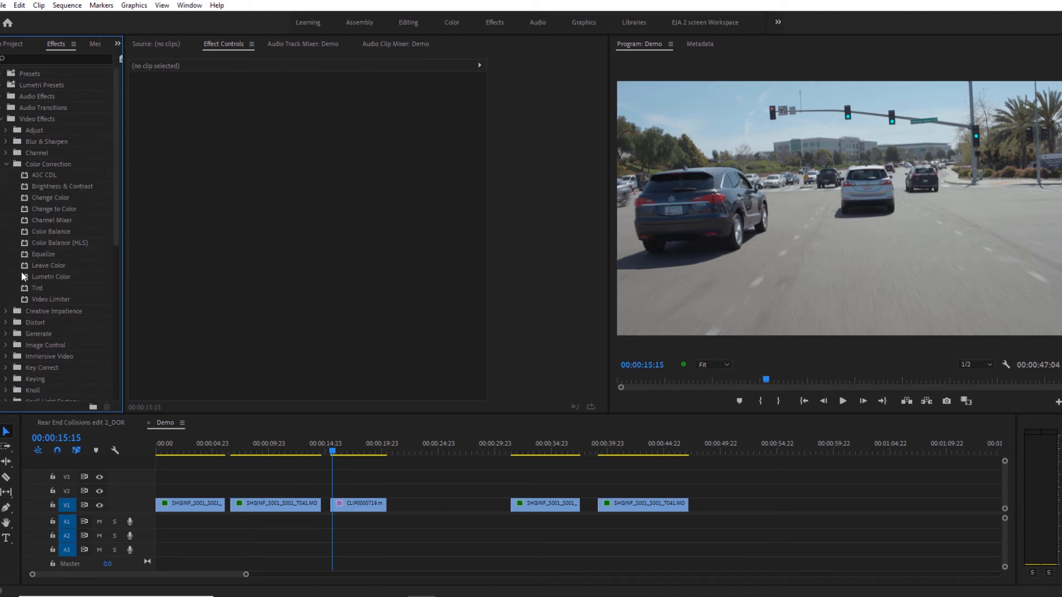
{"action": "left_click_drag", "start_coordinate": [24, 276], "coordinate": [354, 505]}
{"action": "left_click", "coordinate": [357, 508]}
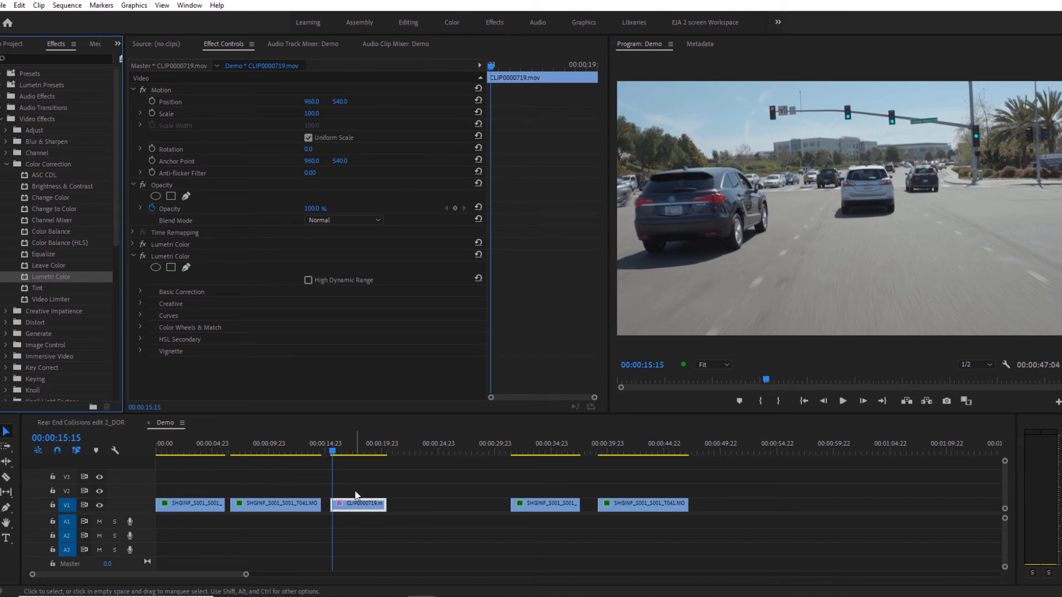
Step: Place the playhead on CLIP0000719.mov's first frame at 00:00:15:11 and add an ellipse mask to its second Lumetri Color effect
{"action": "left_click", "coordinate": [334, 451]}
{"action": "key", "text": "Up"}
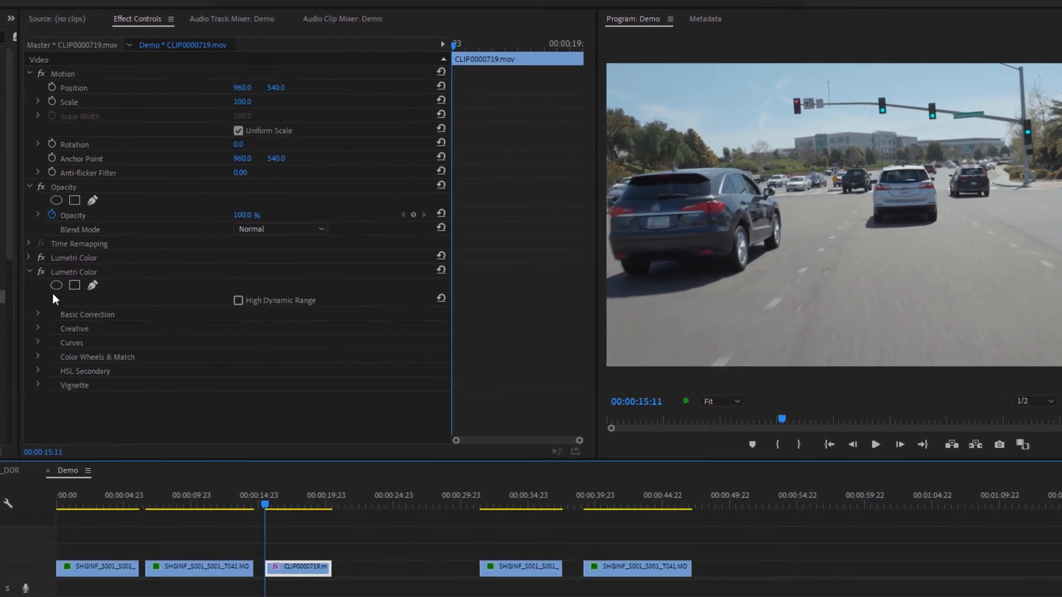
{"action": "left_click", "coordinate": [70, 287]}
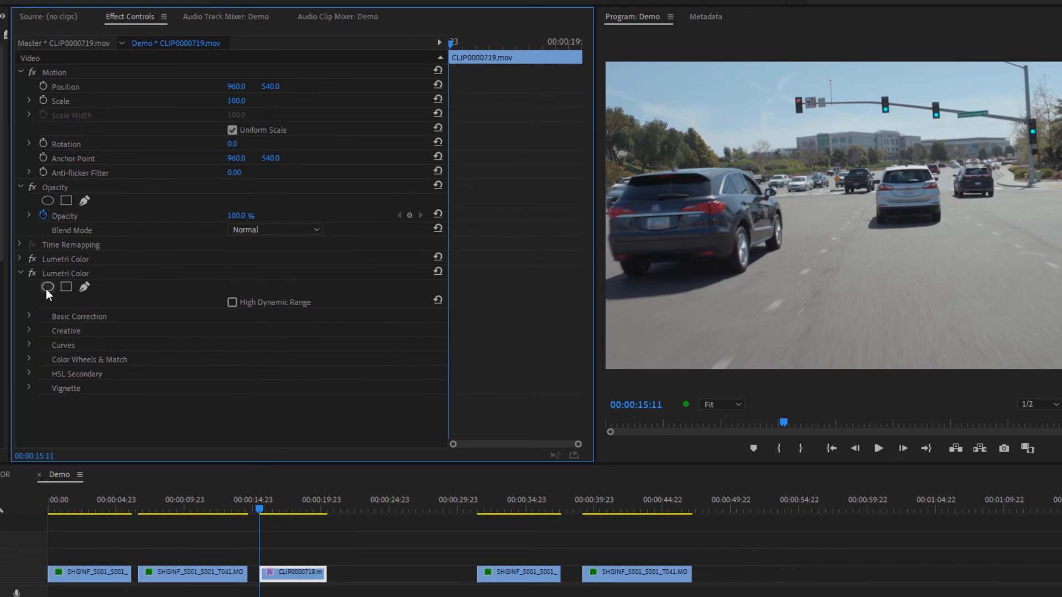
{"action": "left_click", "coordinate": [47, 287]}
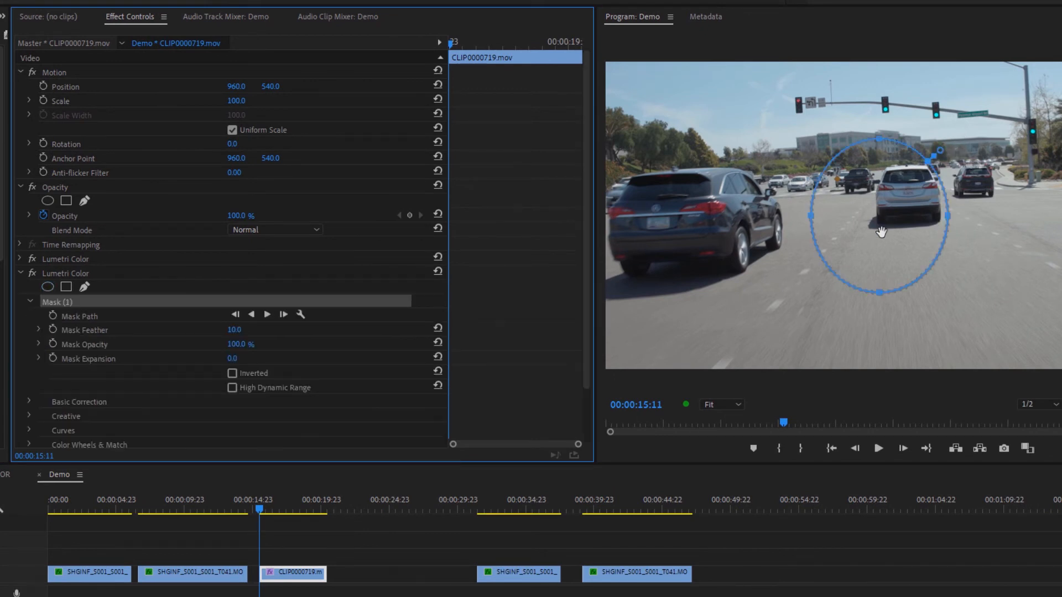
Step: Move and shrink the ellipse mask into a rough circle closely surrounding the white SUV ahead
{"action": "left_click_drag", "start_coordinate": [881, 233], "coordinate": [910, 238]}
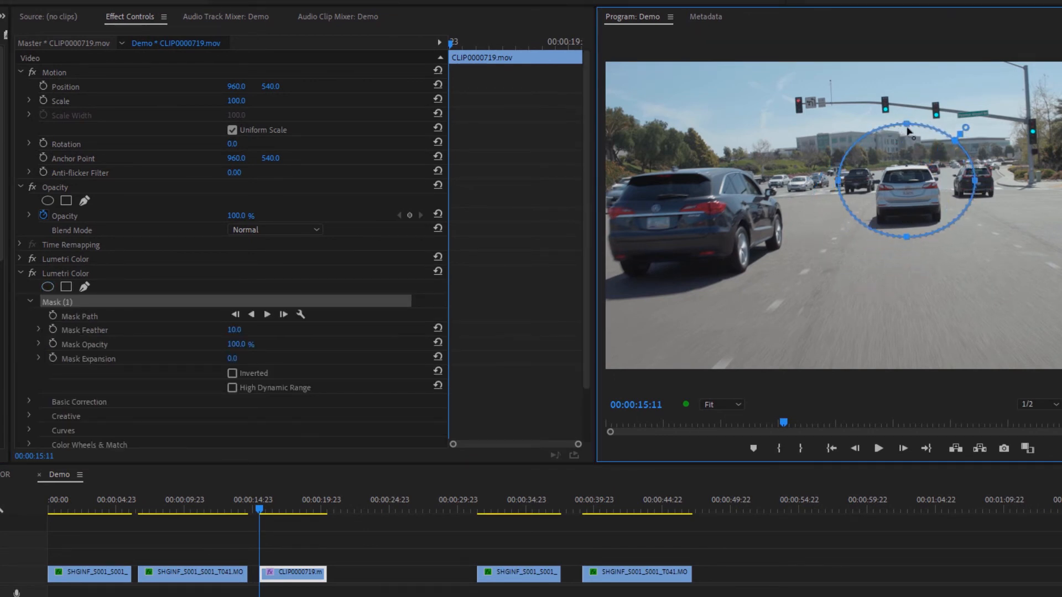
{"action": "left_click_drag", "start_coordinate": [907, 125], "coordinate": [910, 151]}
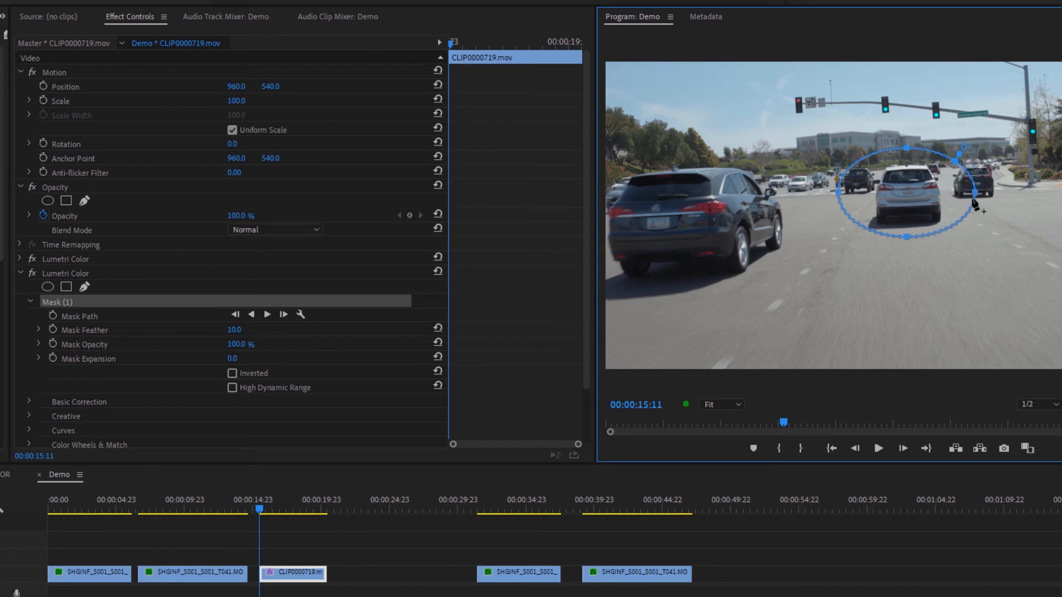
{"action": "left_click_drag", "start_coordinate": [974, 193], "coordinate": [953, 200]}
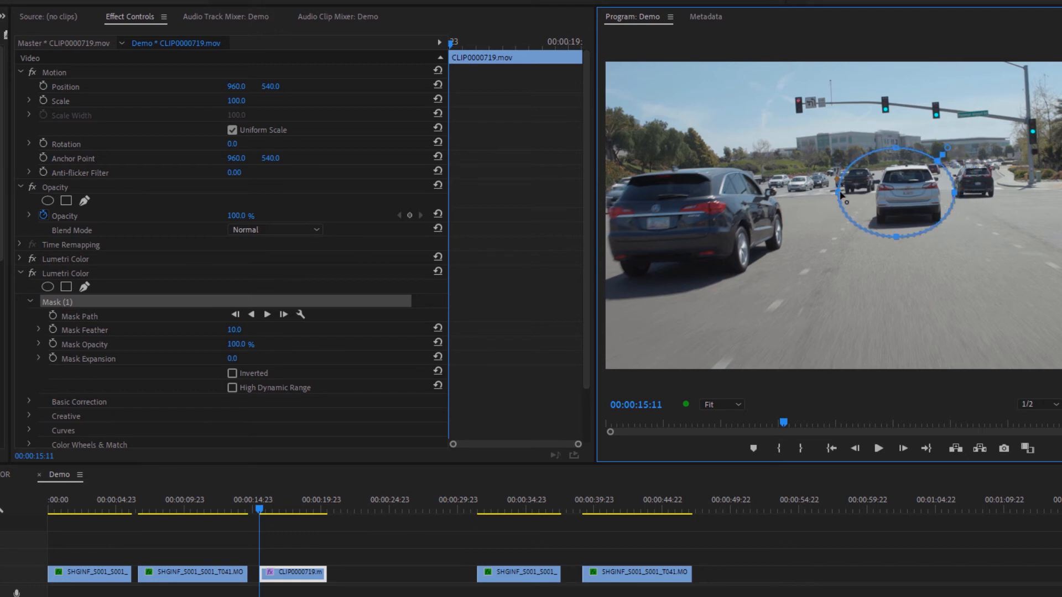
{"action": "left_click_drag", "start_coordinate": [839, 193], "coordinate": [862, 195]}
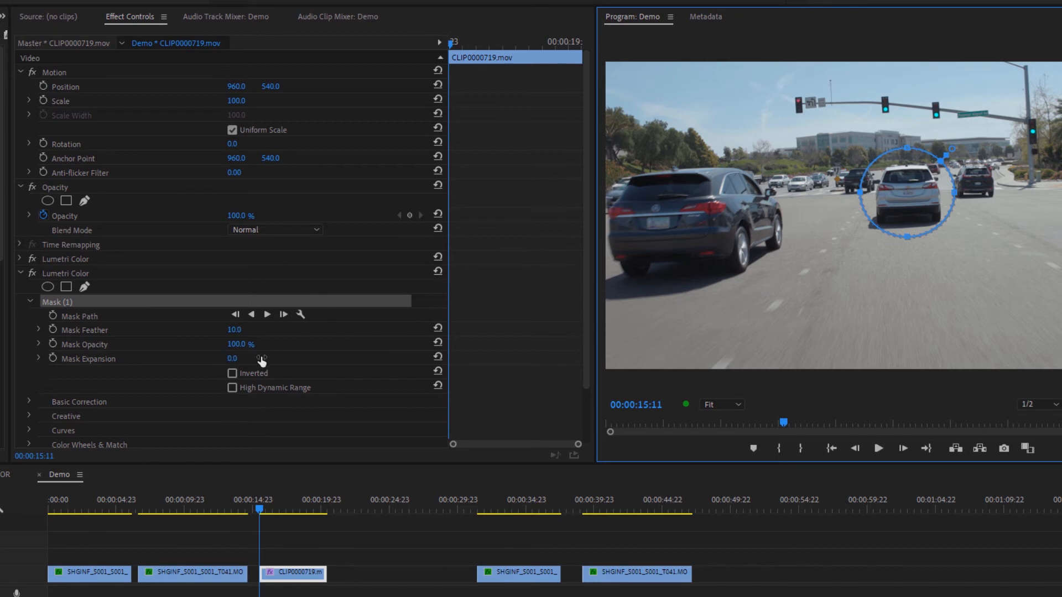
Step: Invert the SUV mask and lower the masked Lumetri Color effect's Basic Correction Exposure to -1.7
{"action": "left_click", "coordinate": [234, 375]}
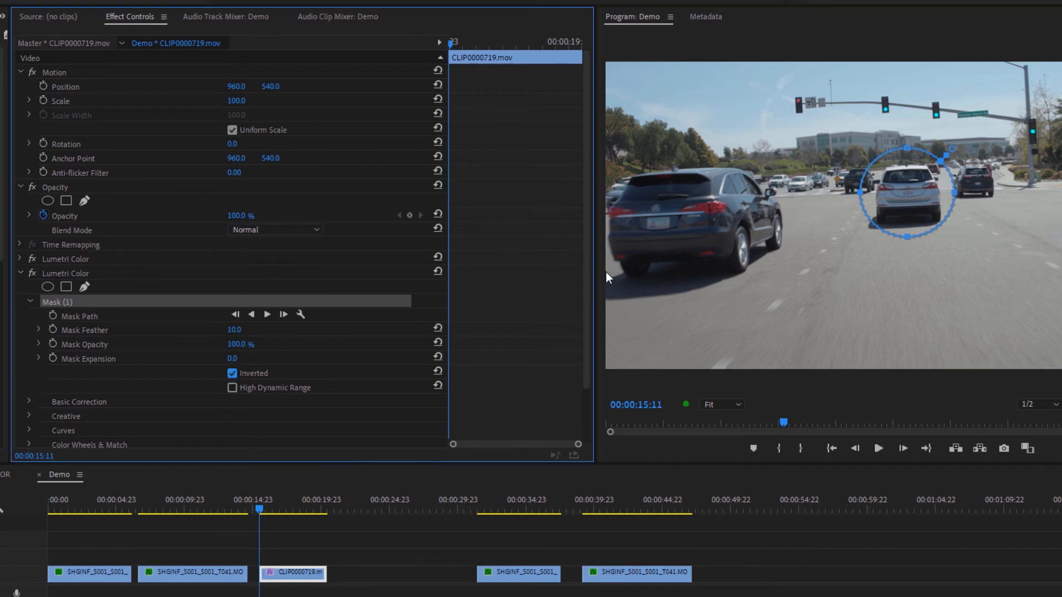
{"action": "left_click_drag", "start_coordinate": [588, 276], "coordinate": [572, 330]}
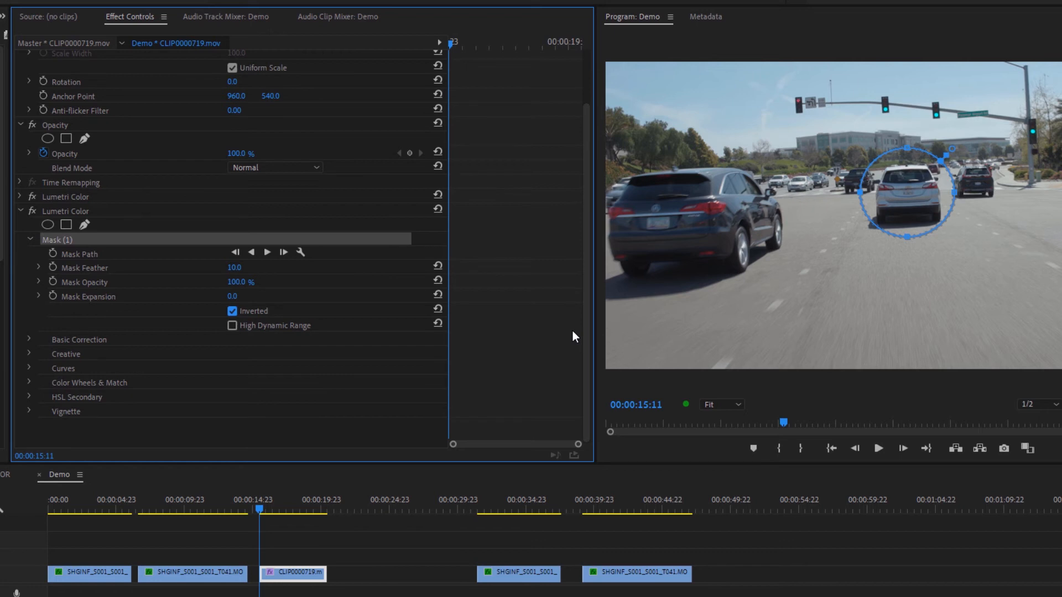
{"action": "left_click", "coordinate": [29, 341]}
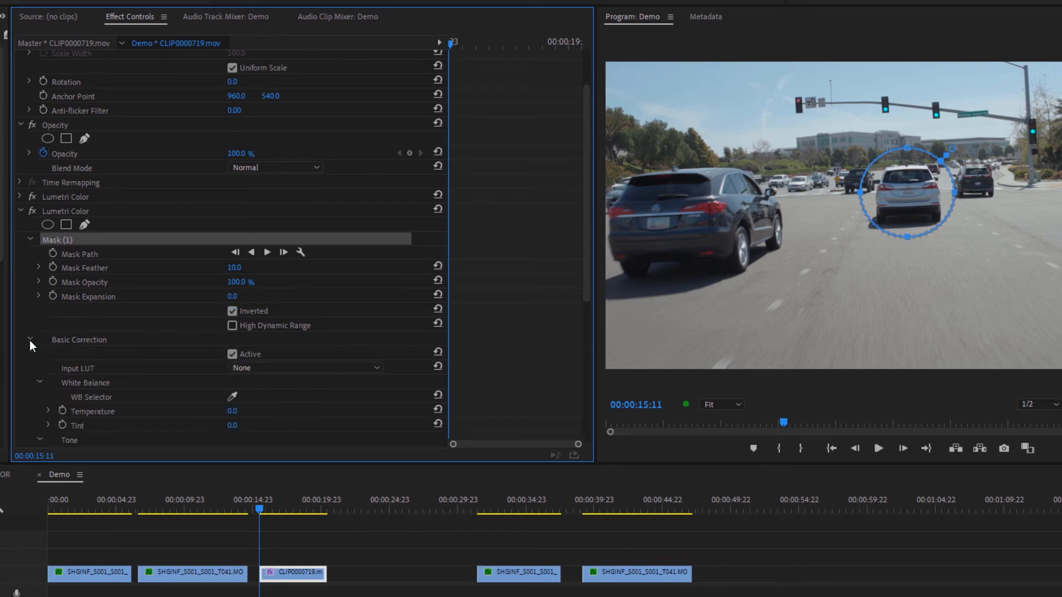
{"action": "scroll", "coordinate": [28, 340], "scroll_direction": "down", "scroll_amount": 5}
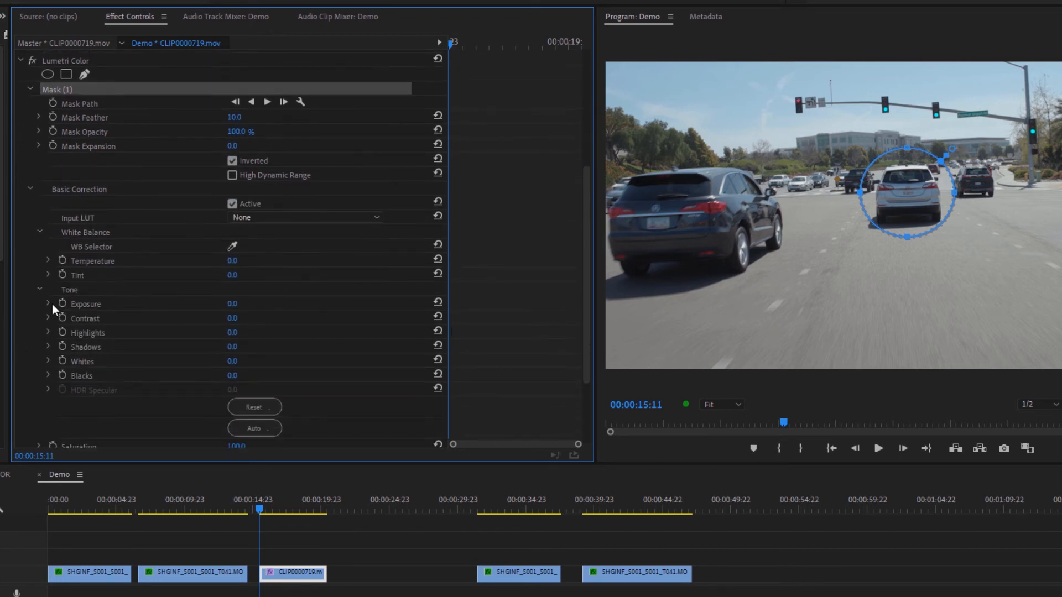
{"action": "left_click", "coordinate": [49, 303]}
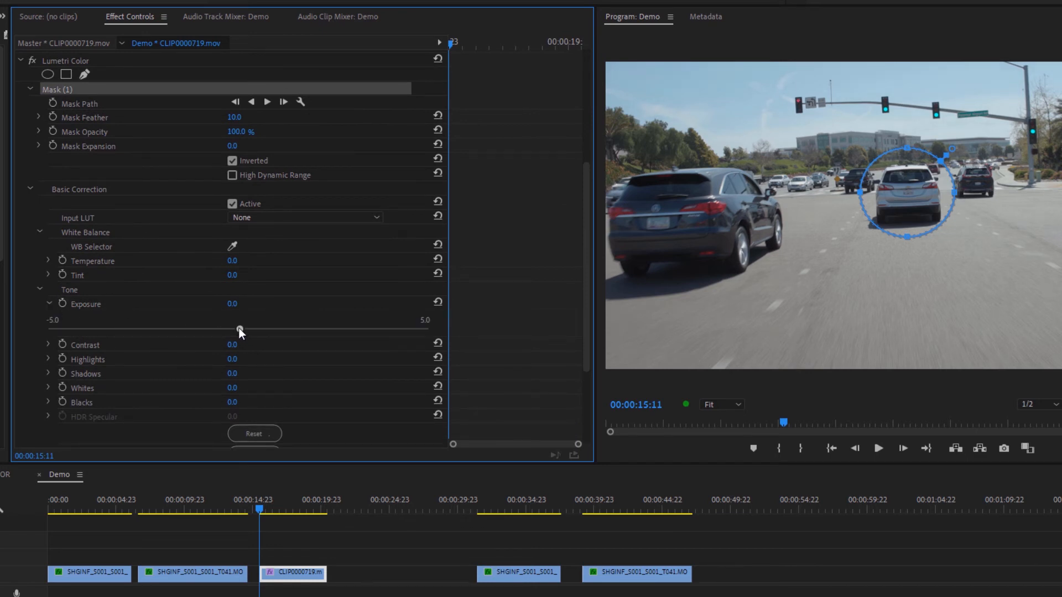
{"action": "left_click_drag", "start_coordinate": [234, 328], "coordinate": [174, 329]}
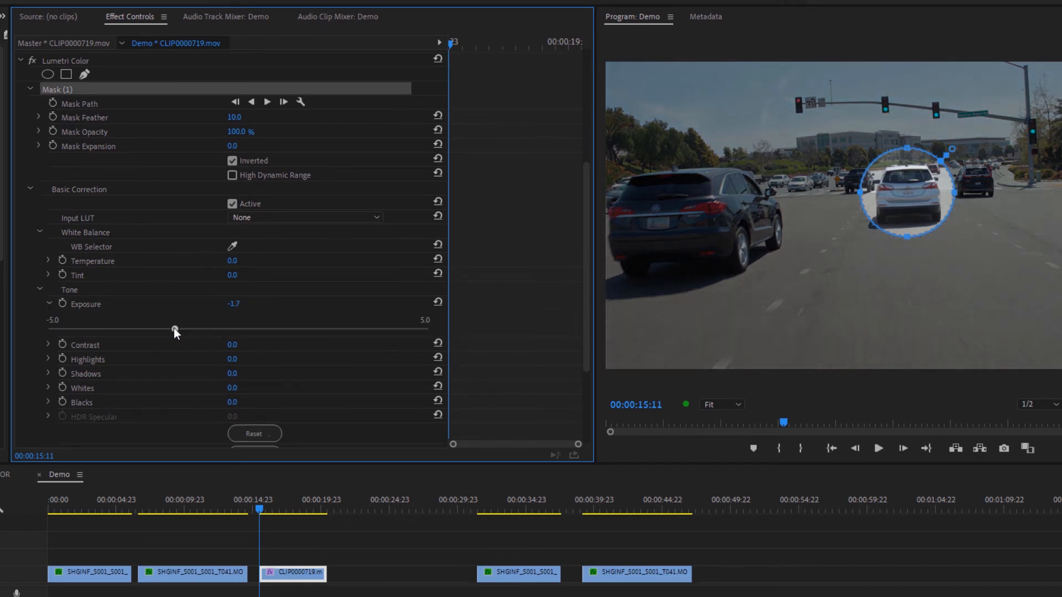
Step: Try a cool Temperature of -60.2 in the masked Lumetri Color effect, then warm it to 59.5
{"action": "left_click", "coordinate": [49, 261]}
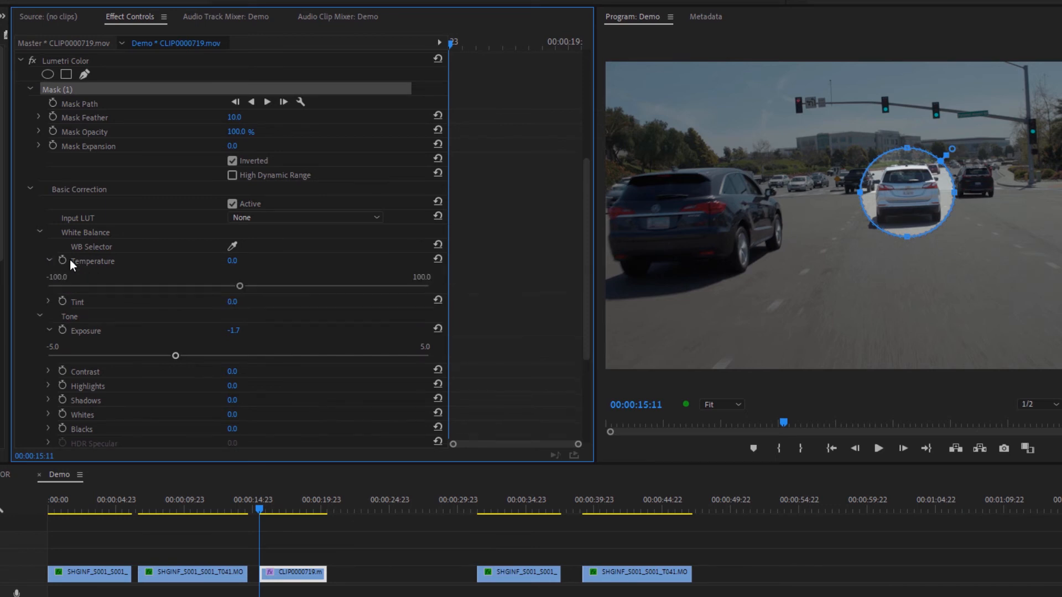
{"action": "left_click_drag", "start_coordinate": [237, 285], "coordinate": [123, 287]}
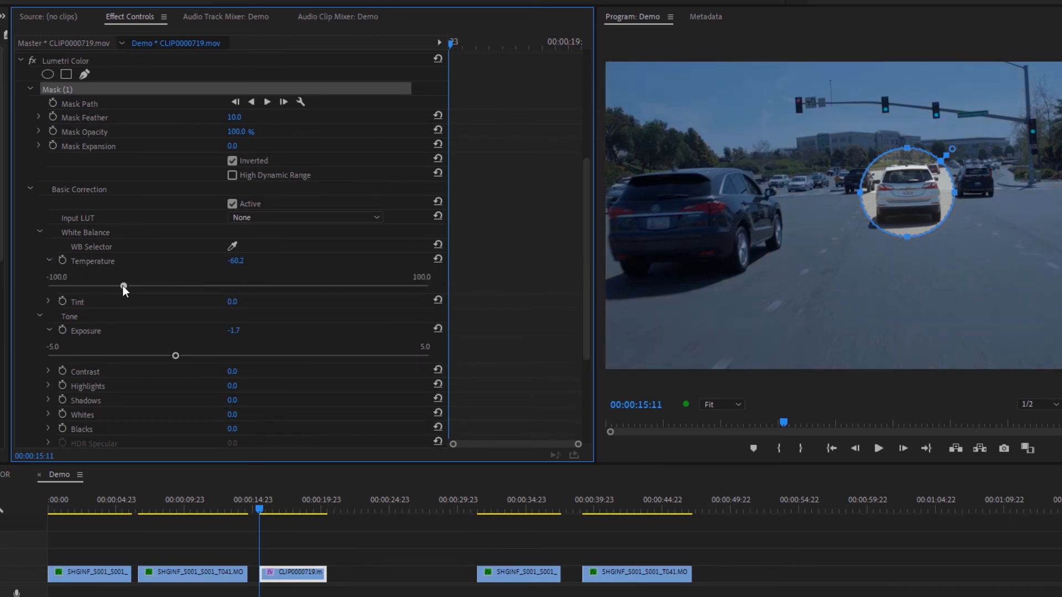
{"action": "left_click_drag", "start_coordinate": [280, 286], "coordinate": [351, 287]}
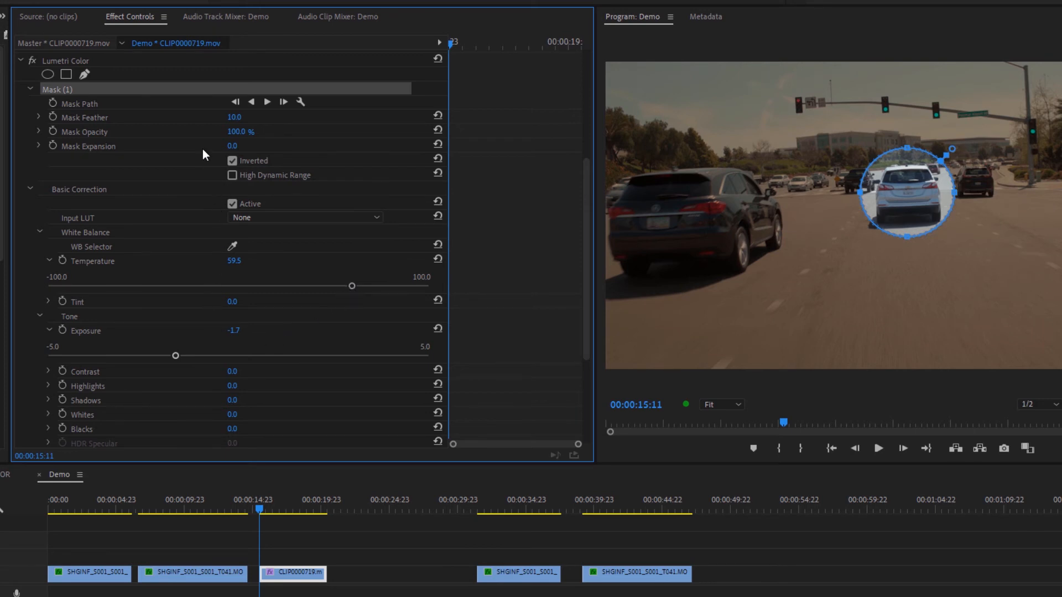
Step: Soften and enlarge the SUV mask with a Mask Feather of 115, Mask Opacity of 99% and Mask Expansion of 23
{"action": "scroll", "coordinate": [202, 150], "scroll_direction": "up", "scroll_amount": 3}
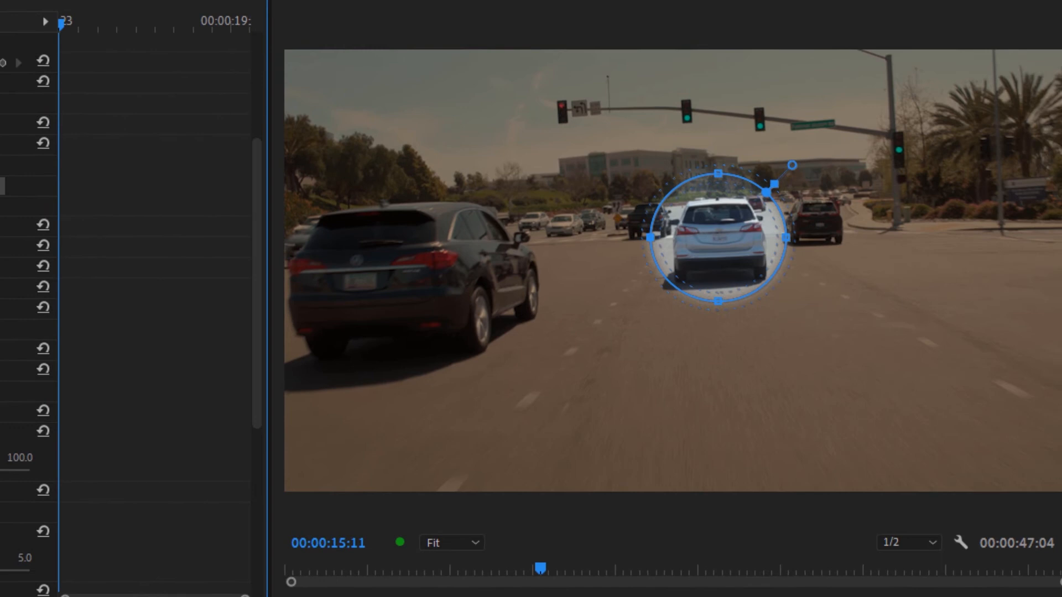
{"action": "left_click_drag", "start_coordinate": [2, 81], "coordinate": [28, 81]}
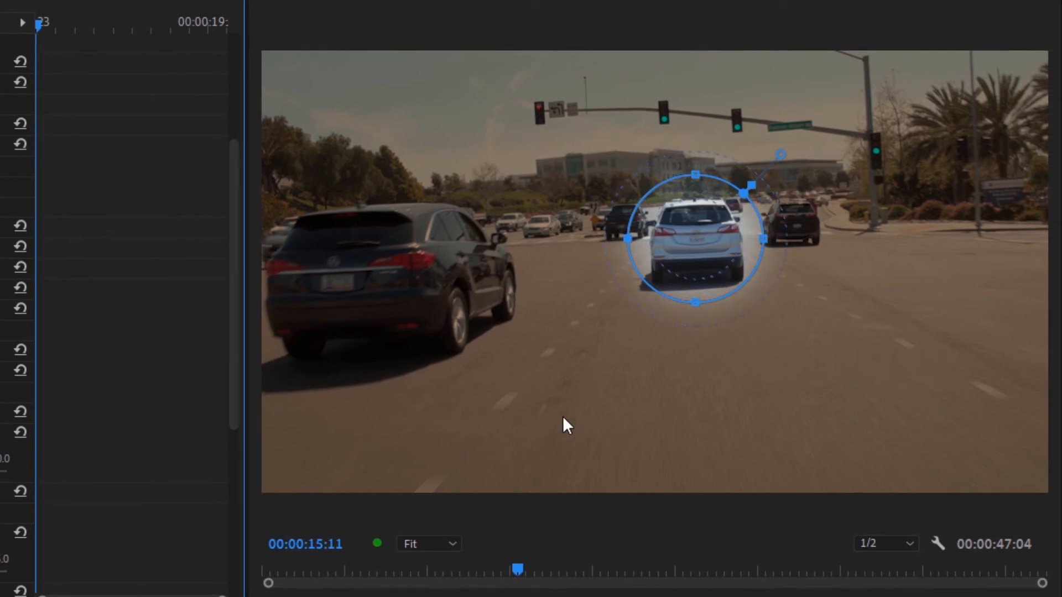
{"action": "left_click", "coordinate": [583, 413]}
{"action": "left_click", "coordinate": [1, 464]}
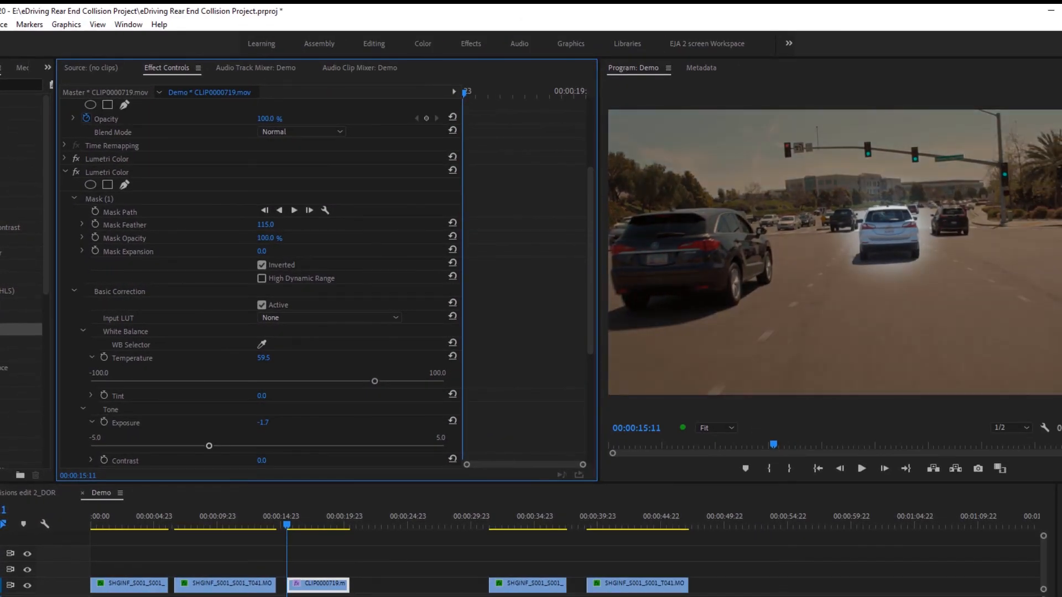
{"action": "mouse_move", "coordinate": [269, 238]}
{"action": "left_mouse_down"}
{"action": "mouse_move", "coordinate": [219, 238]}
{"action": "mouse_move", "coordinate": [338, 252]}
{"action": "mouse_move", "coordinate": [281, 252]}
{"action": "left_mouse_up"}
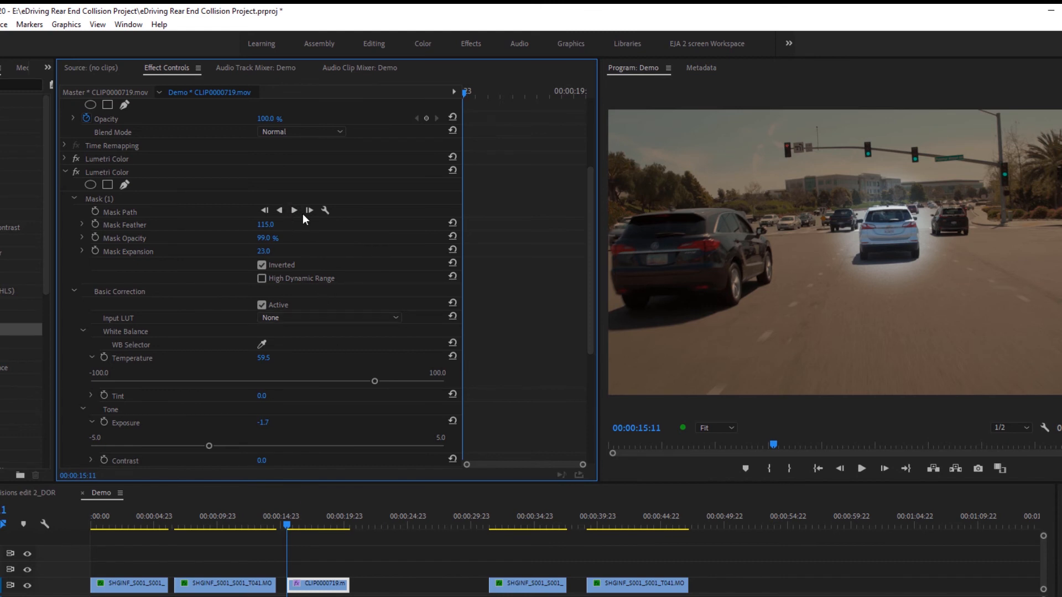
Step: Save the project and track the SUV mask forward through the whole of CLIP0000719.mov
{"action": "key", "text": "ctrl+s"}
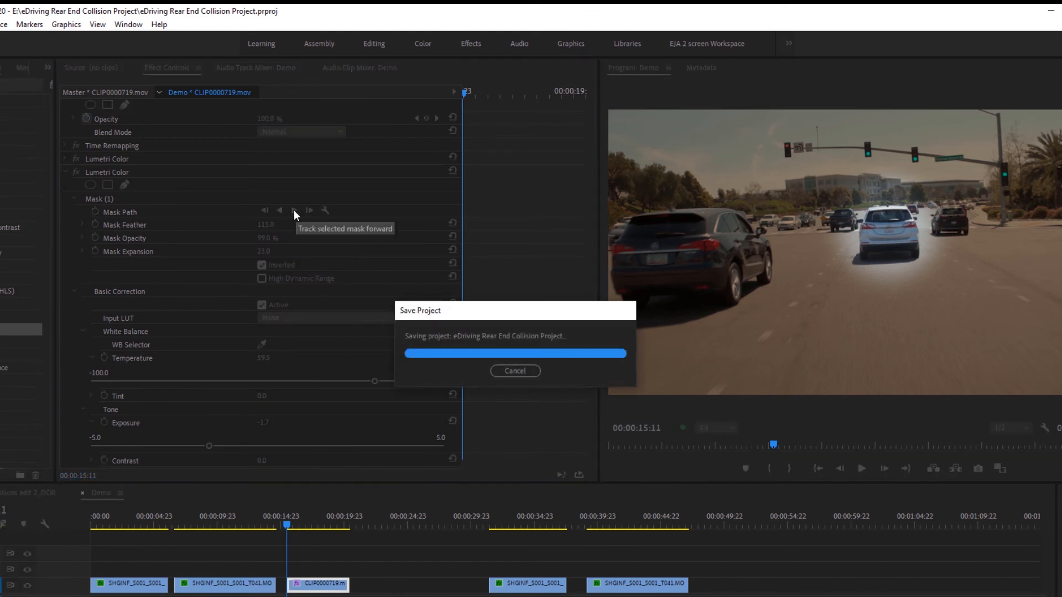
{"action": "left_click", "coordinate": [294, 210]}
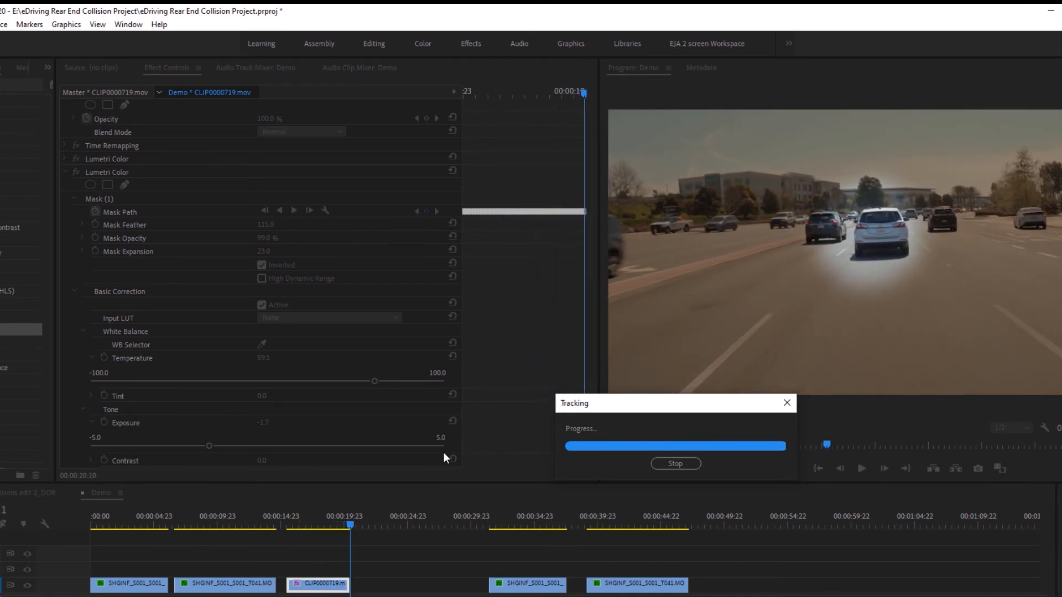
Step: Play CLIP0000719.mov from just before its start to check the tracked highlight, and return the playhead to 00:00:15:12
{"action": "left_click", "coordinate": [287, 526]}
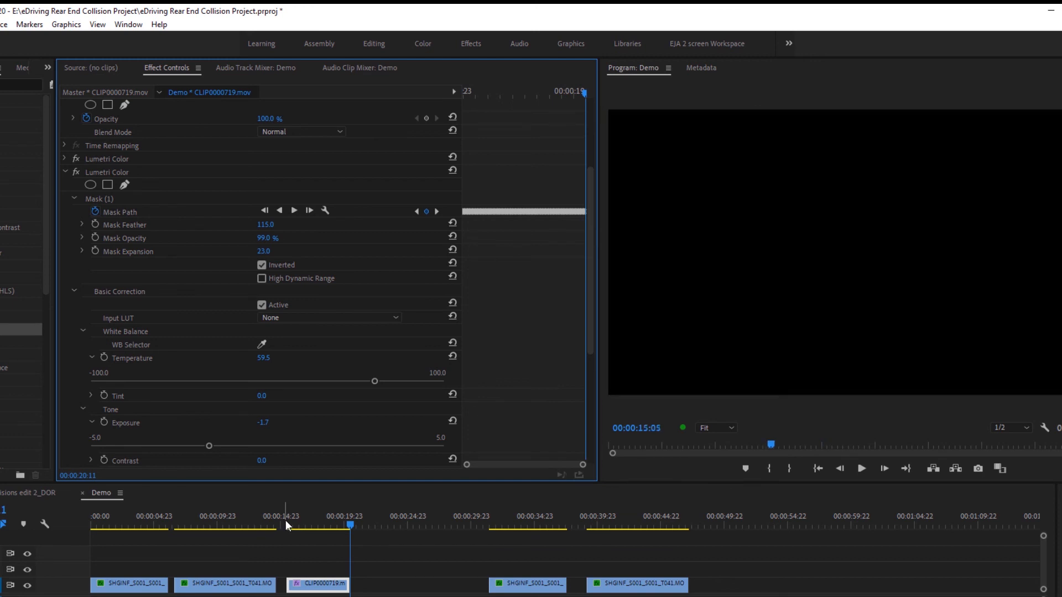
{"action": "key", "text": "space"}
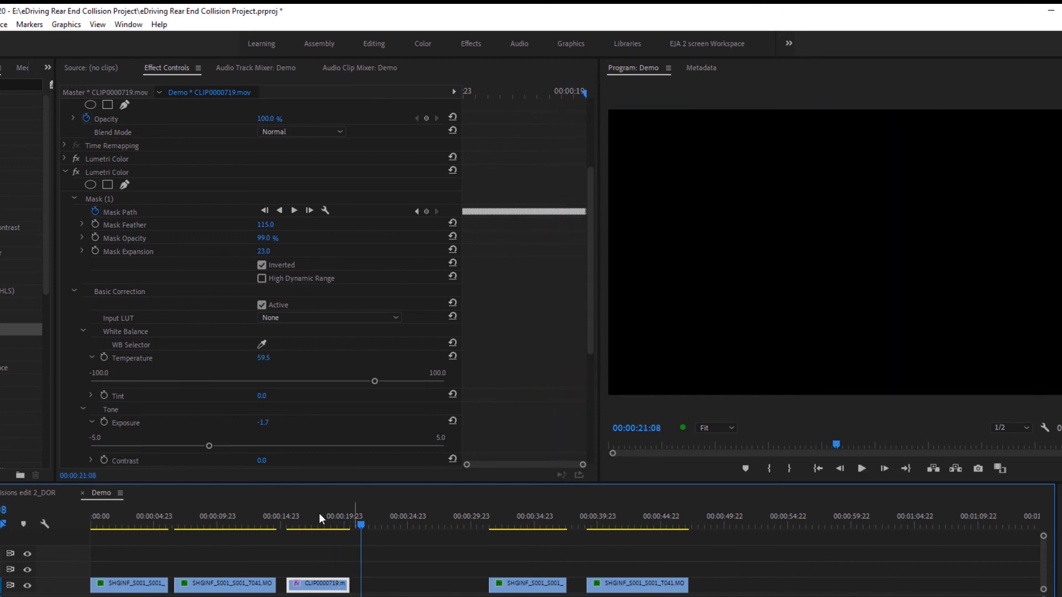
{"action": "left_click_drag", "start_coordinate": [324, 517], "coordinate": [320, 540]}
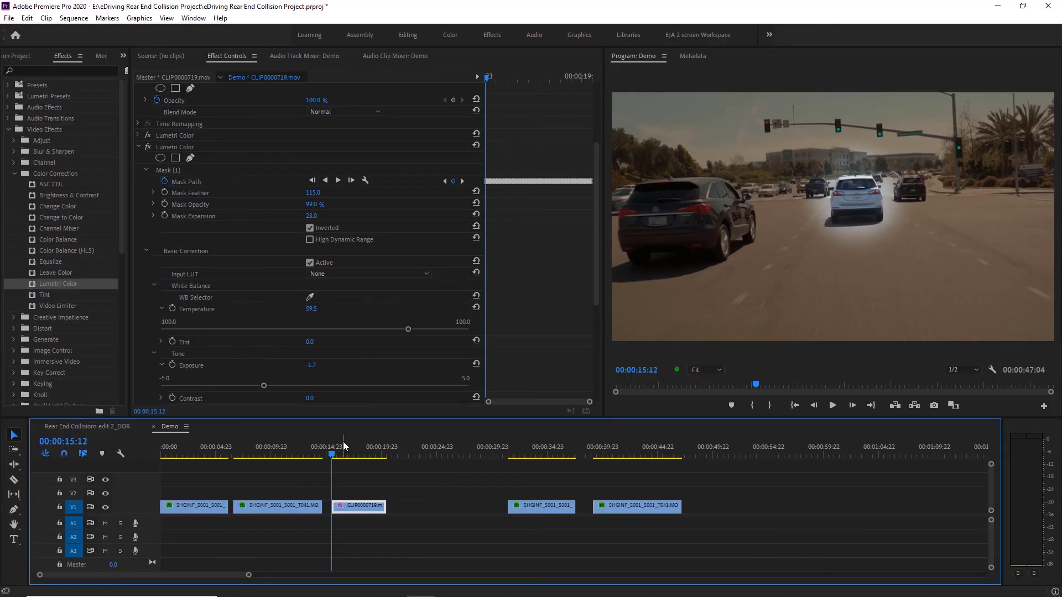